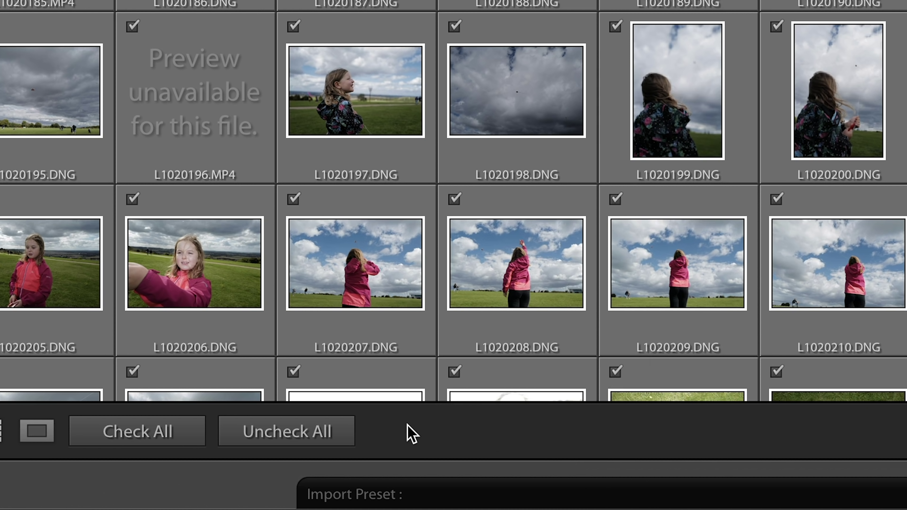
Exclude the video clips, then start a new import from the Desktop's Raw files folder.
key("alt")
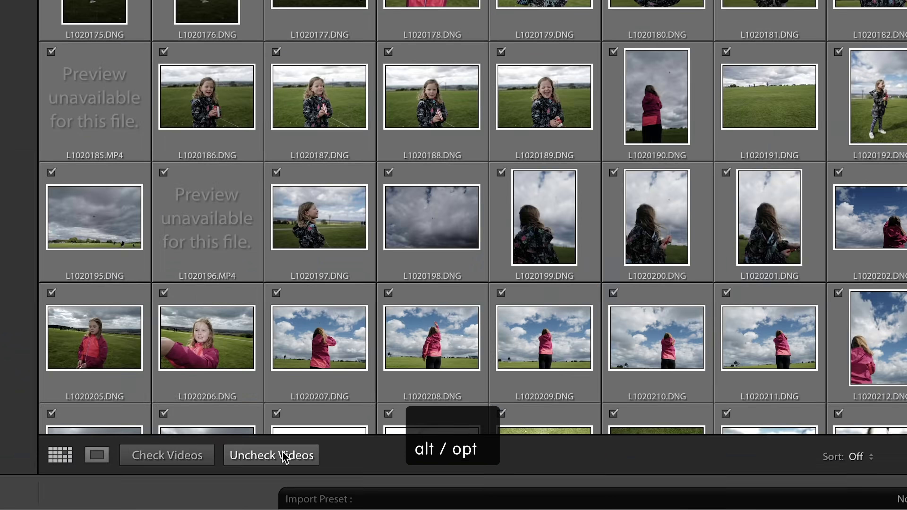
left_click(301, 431)
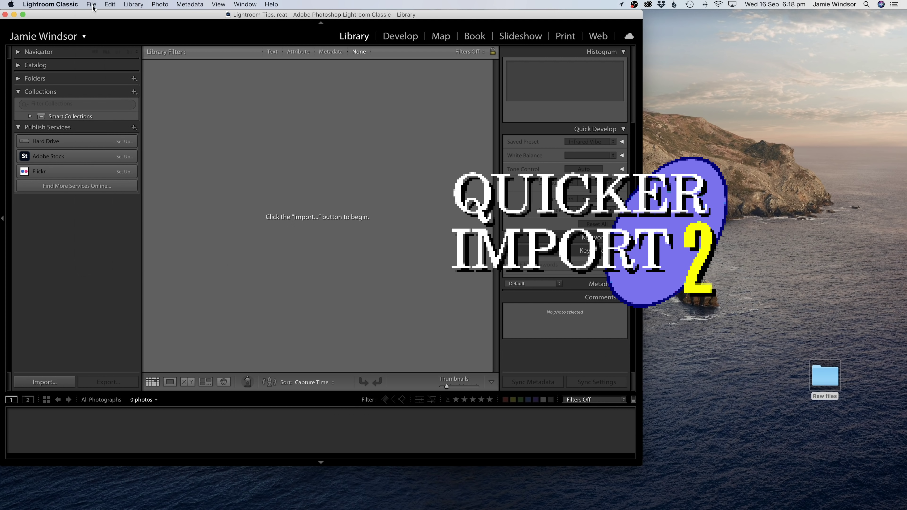
left_click(92, 4)
left_click(120, 65)
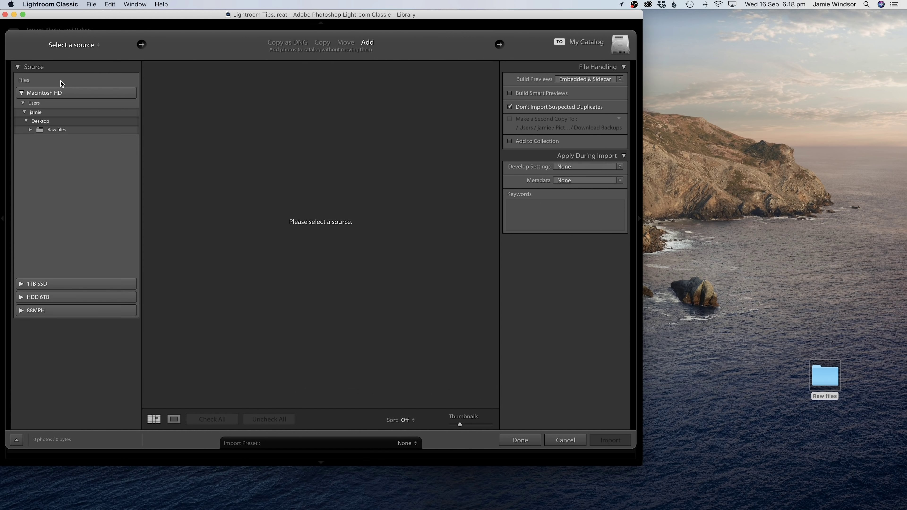
left_click(40, 179)
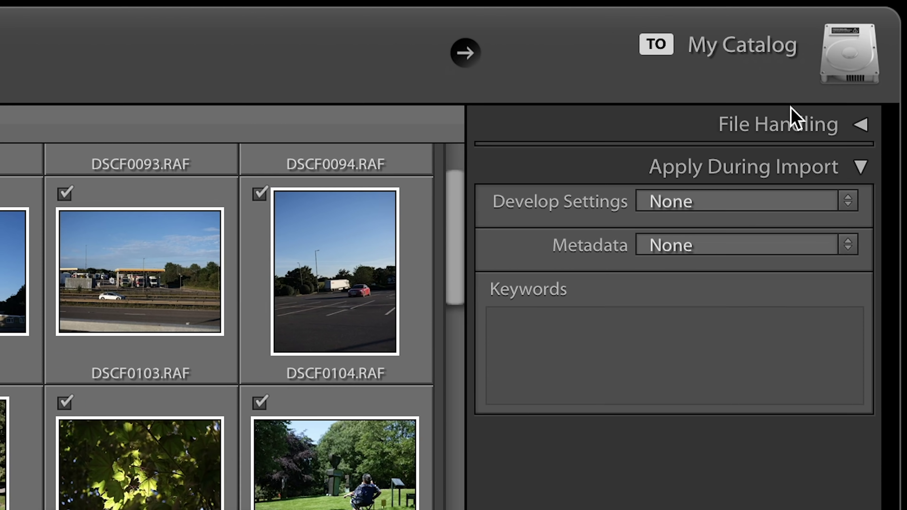
Import the checked raw photos with Build Previews set to 1:1.
left_click(890, 47)
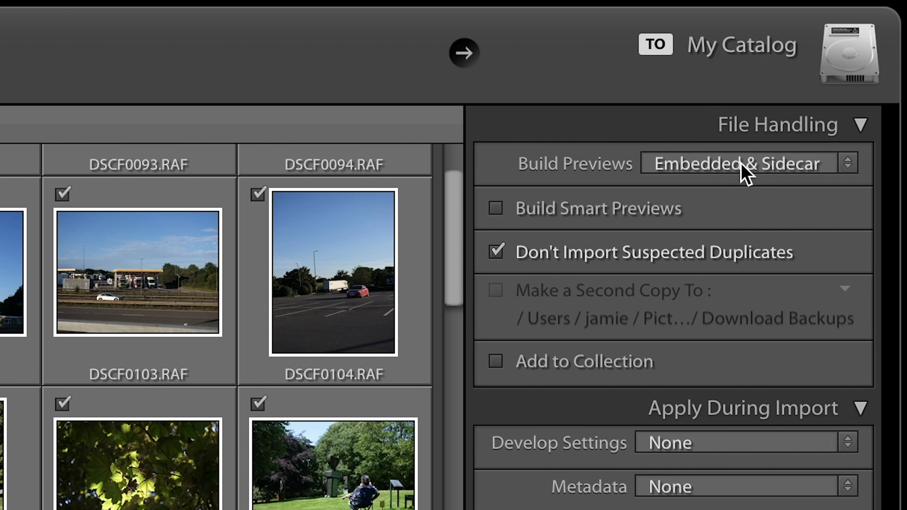
left_click(745, 168)
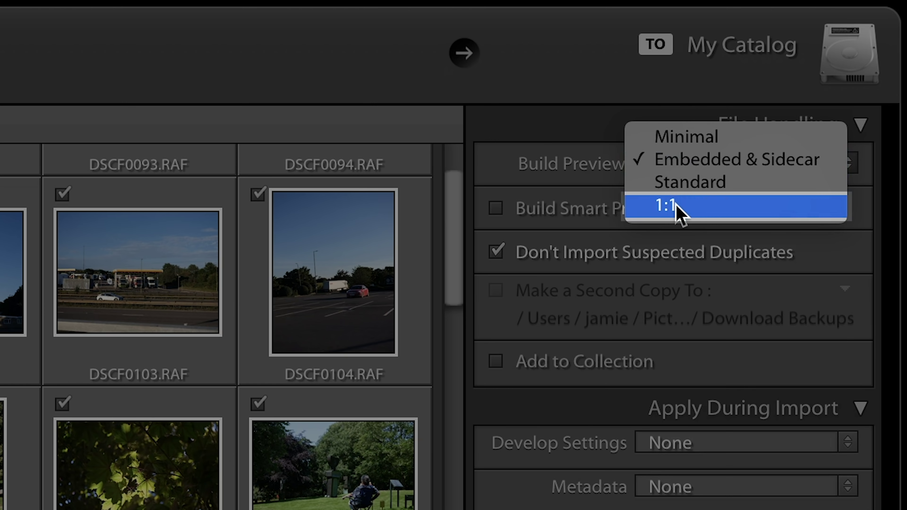
left_click(679, 210)
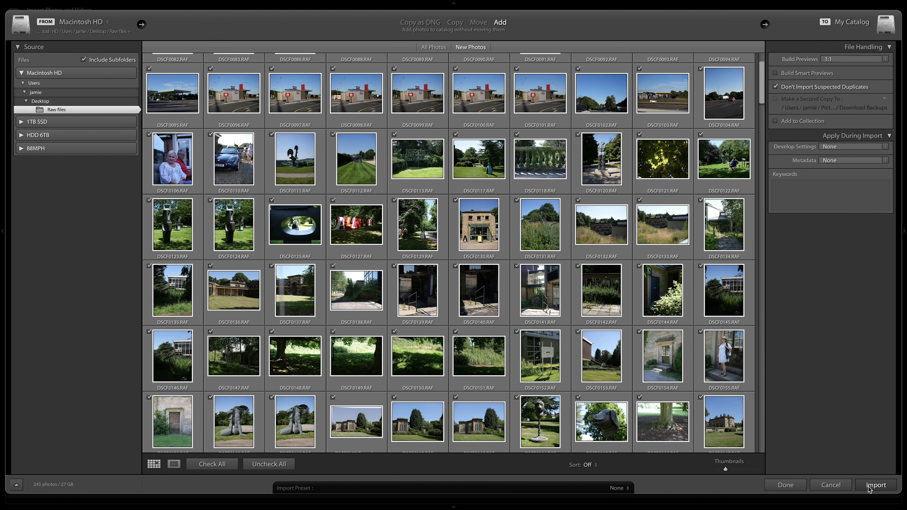
left_click(876, 486)
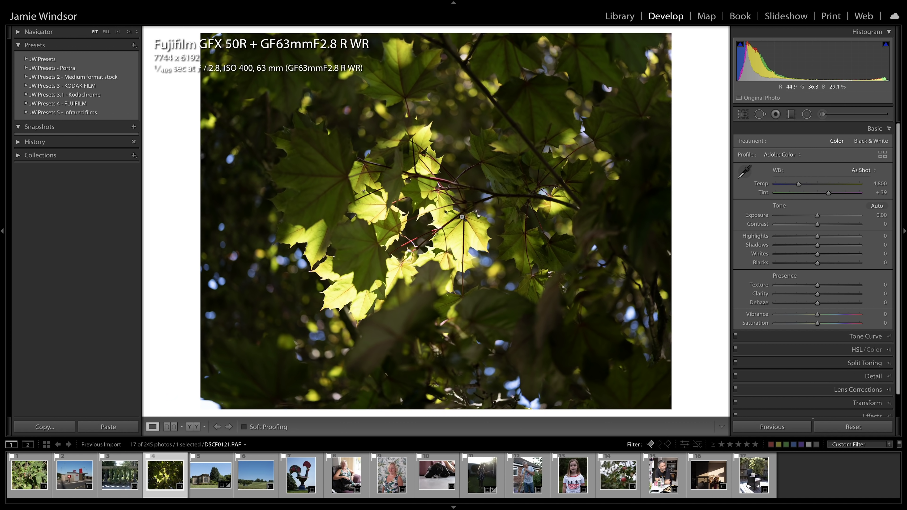
Zoom into the leaf photo at 2:1, then open the dog photo and zoom into its nose.
left_click(462, 217)
left_click(463, 219)
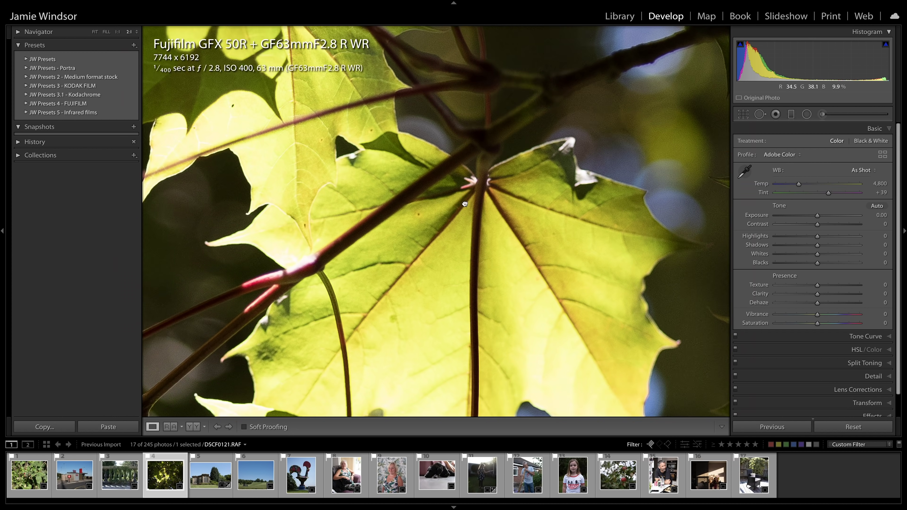
left_click(430, 481)
left_click(289, 227)
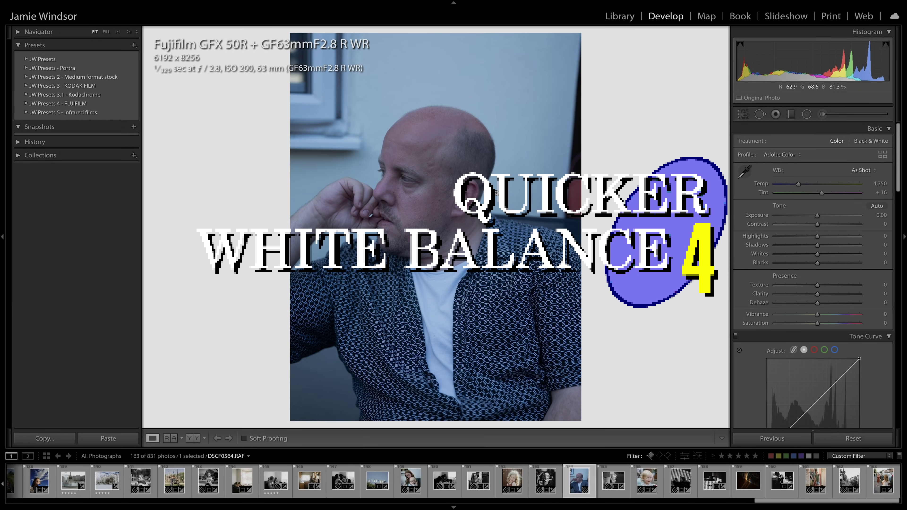
Sample the grey wall for white balance, undo it, then convert the portrait to black and white.
key("w")
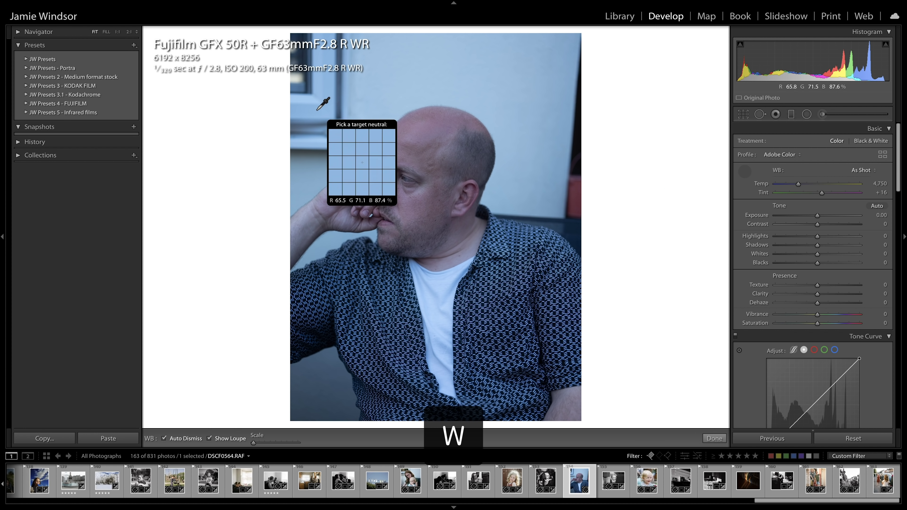
left_click(323, 104)
key("ctrl+z")
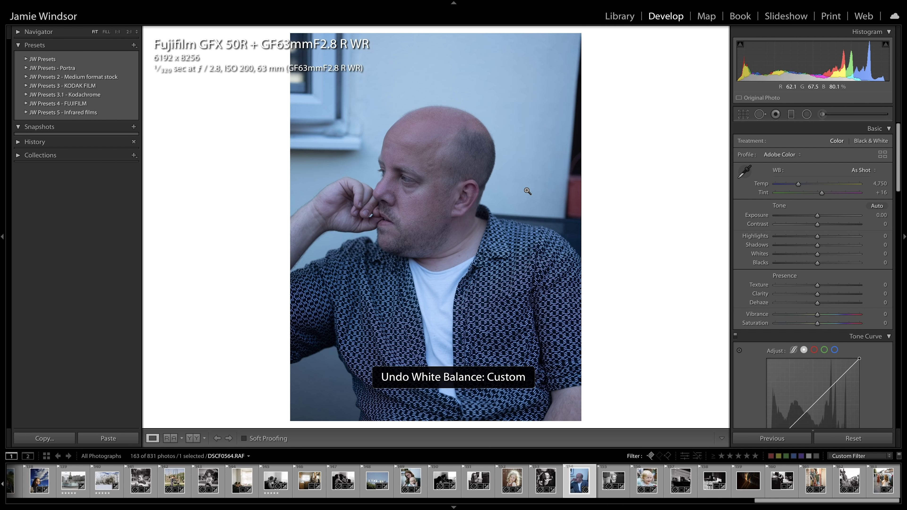
key("super+shift+u")
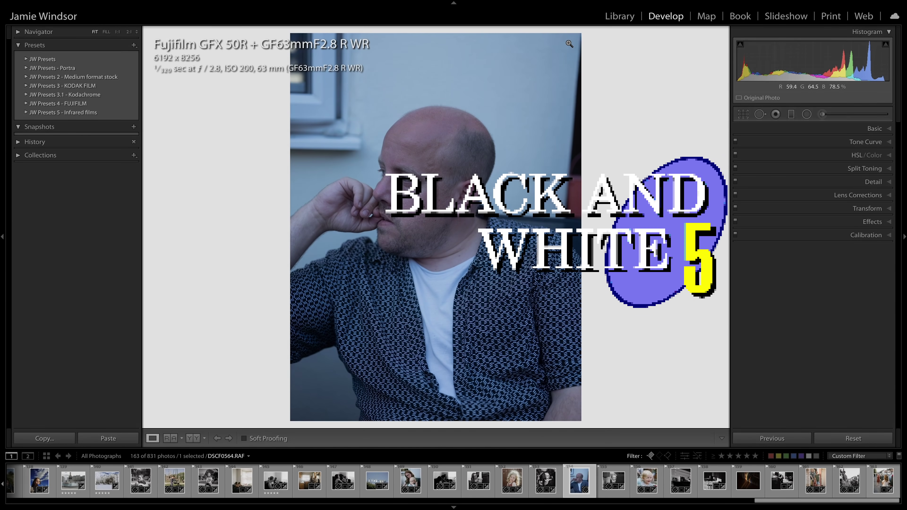
key("v")
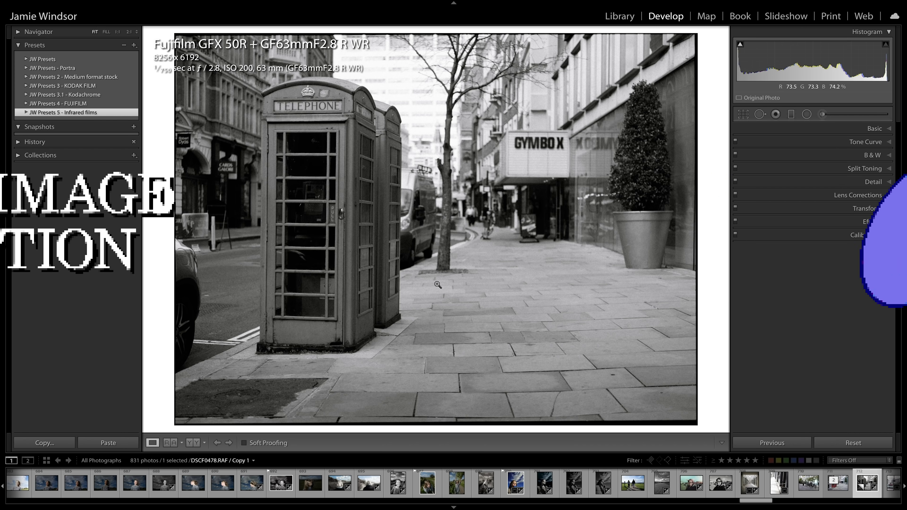
Open a secondary grid window and filter it by Metadata to the 590 LEICA Q2 photos.
key("shift+backslash")
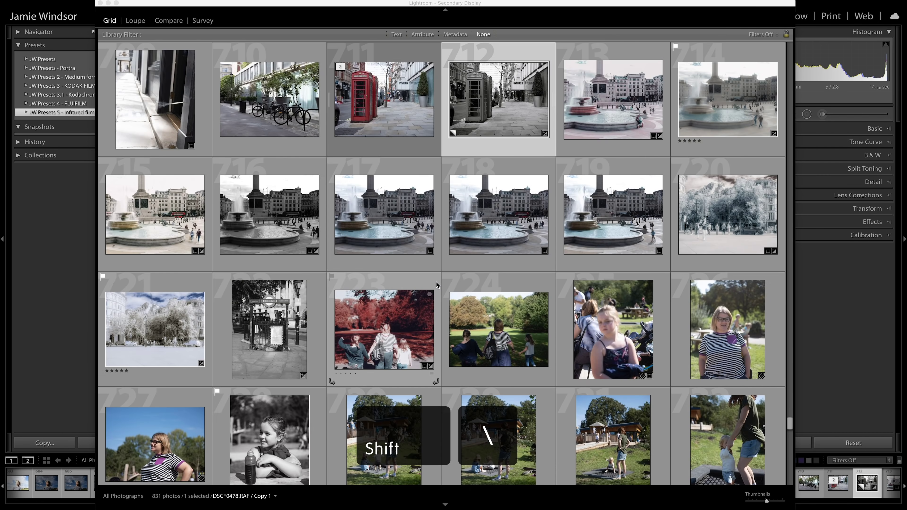
scroll(436, 282, "down", 10)
scroll(437, 282, "down", 15)
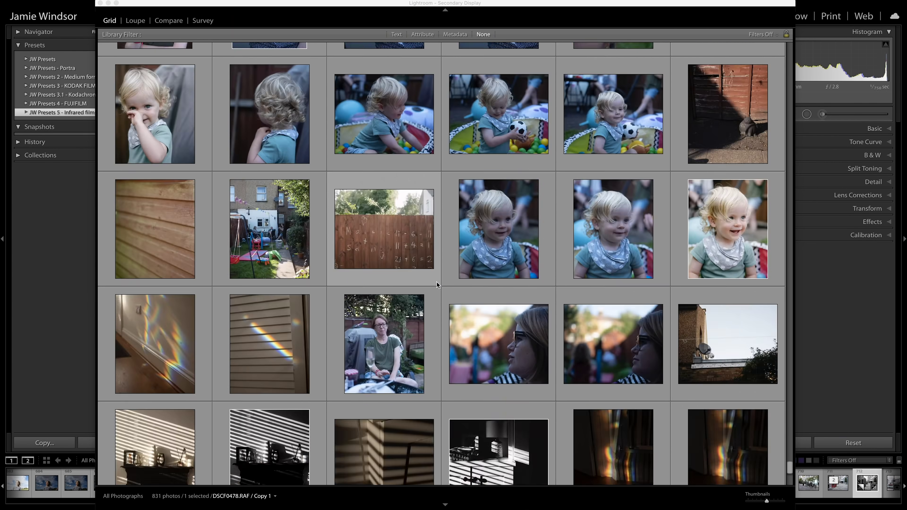
scroll(411, 120, "up", 10)
scroll(410, 120, "up", 2)
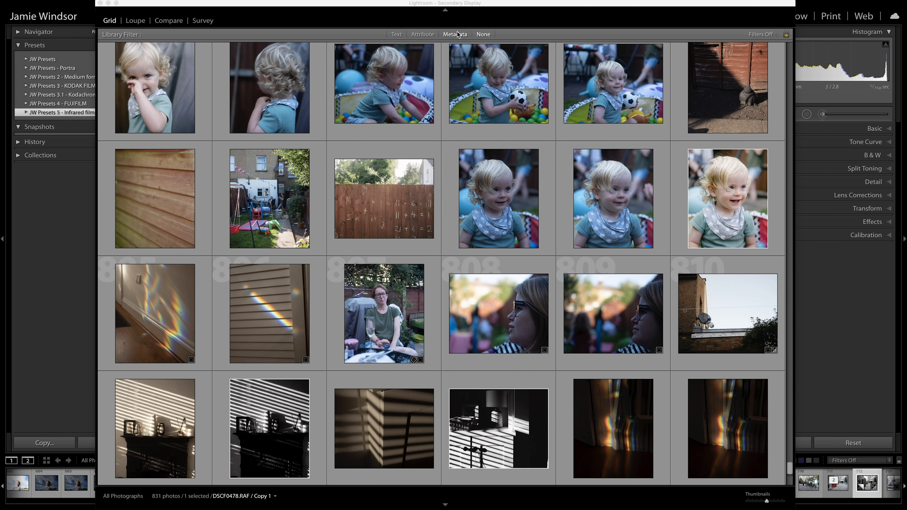
left_click(451, 35)
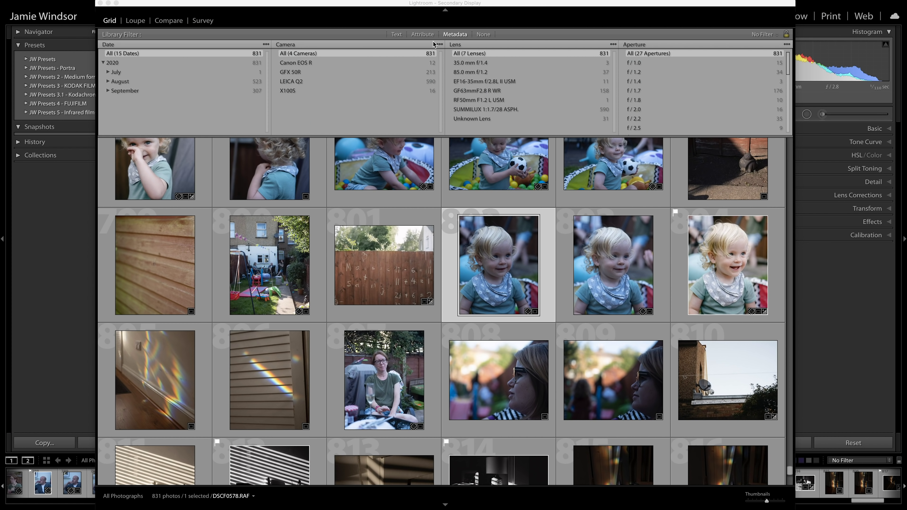
left_click(290, 82)
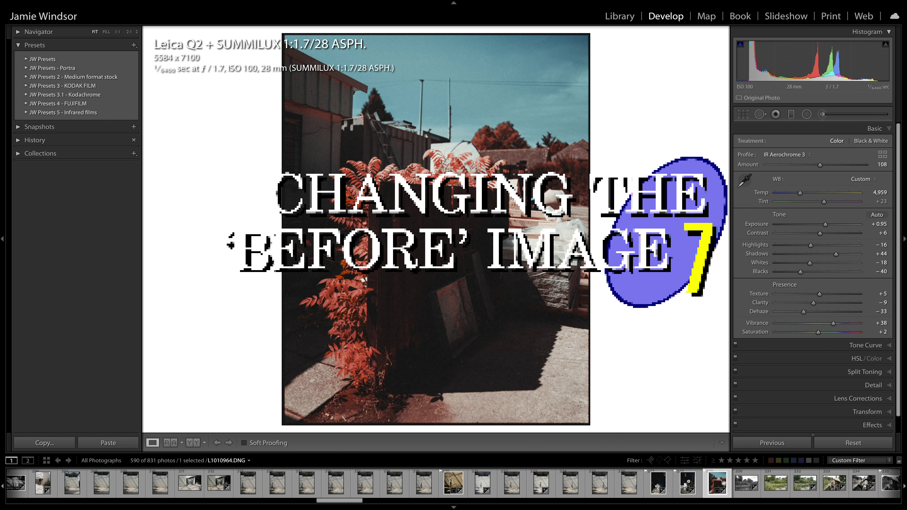
Compare before and after, then make the Crop Rectangle history step the Before state.
key("backslash")
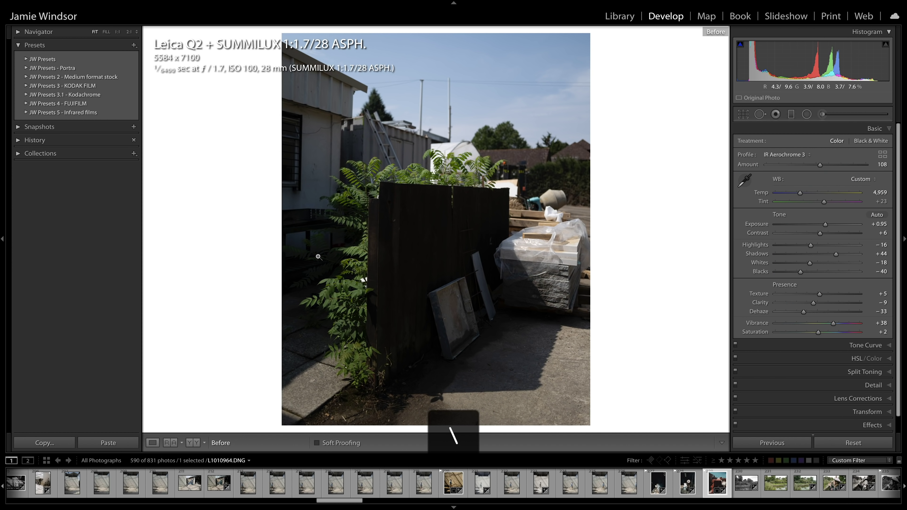
key("backslash")
key("backslash")
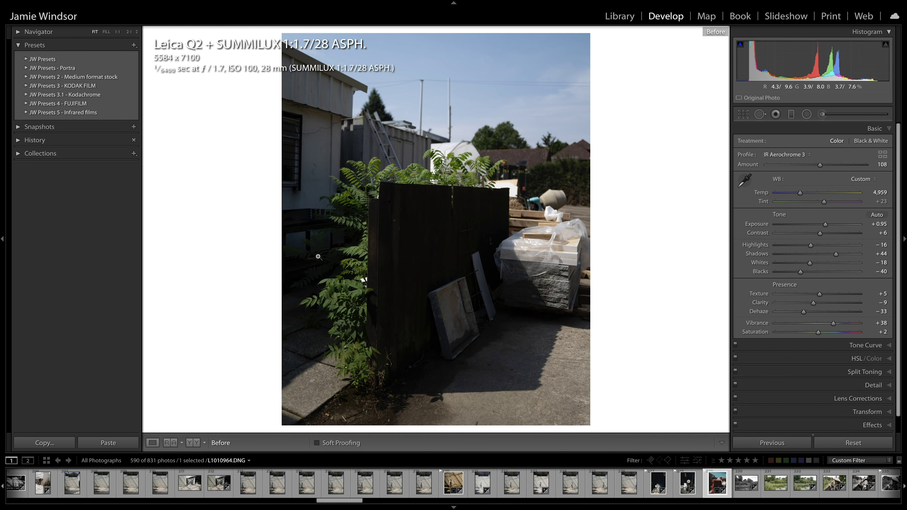
key("backslash")
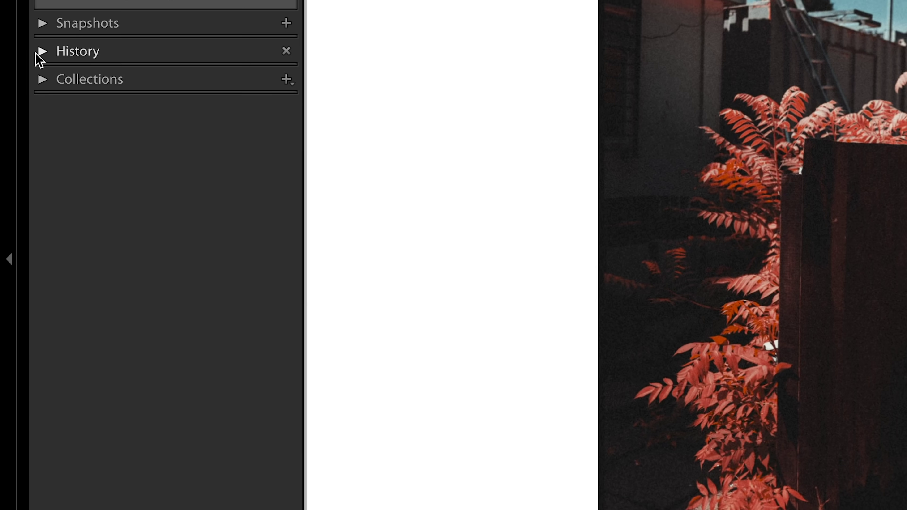
left_click(41, 51)
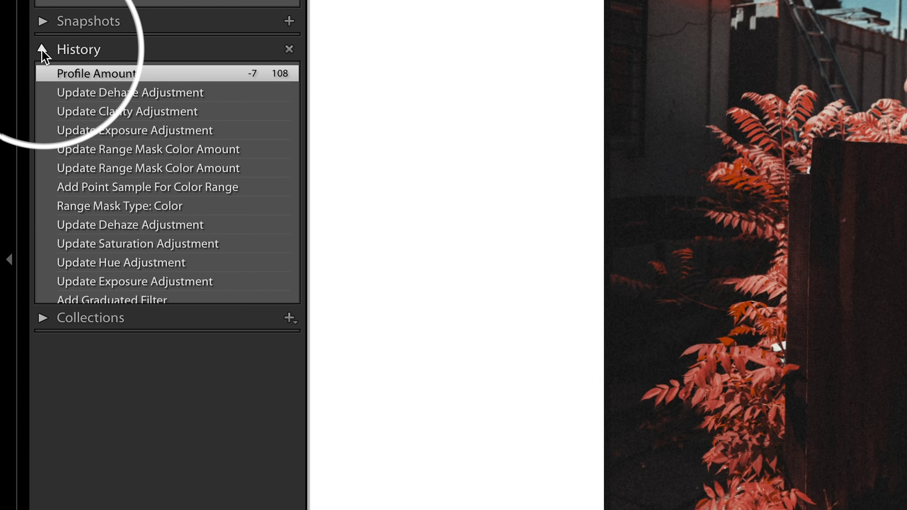
right_click(138, 401)
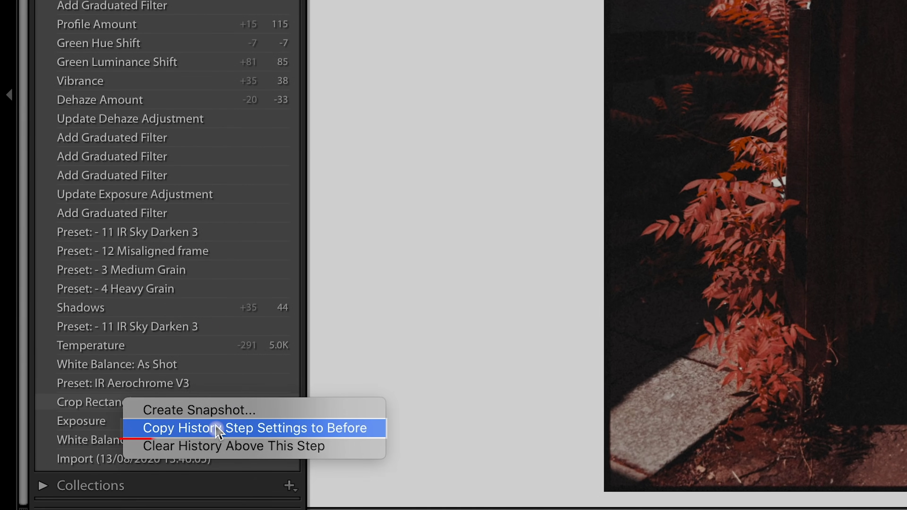
left_click(218, 429)
key("backslash")
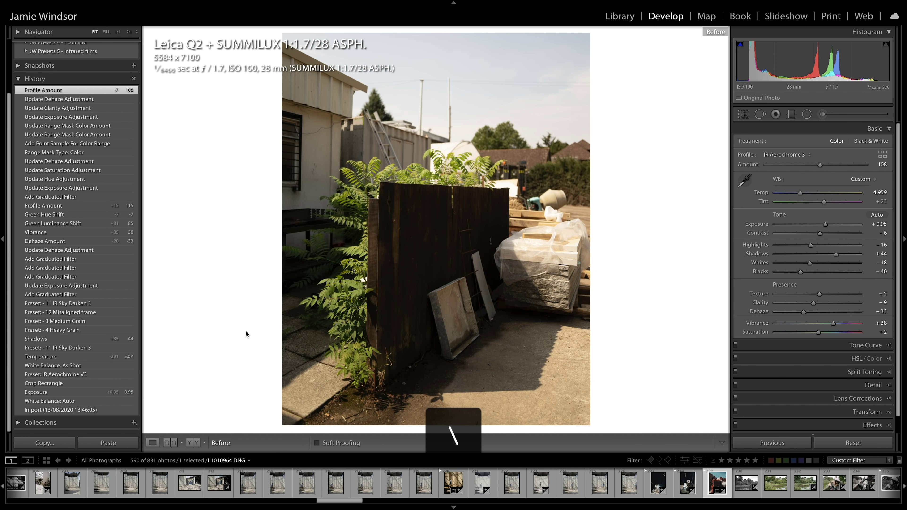
key("backslash")
key("backslash")
key("backslash")
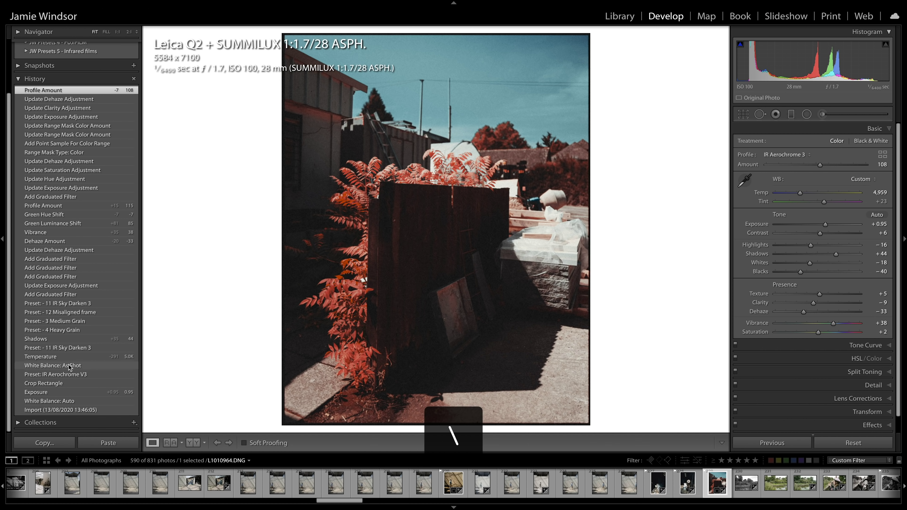
Make the Temperature history step the Before state and compare it with the After.
right_click(58, 359)
left_click(73, 371)
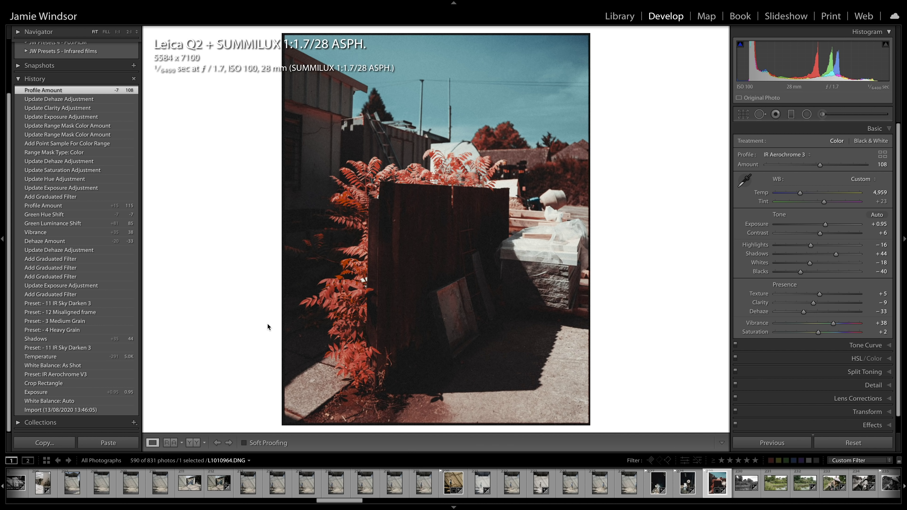
key("backslash")
key("backslash")
key("backslash")
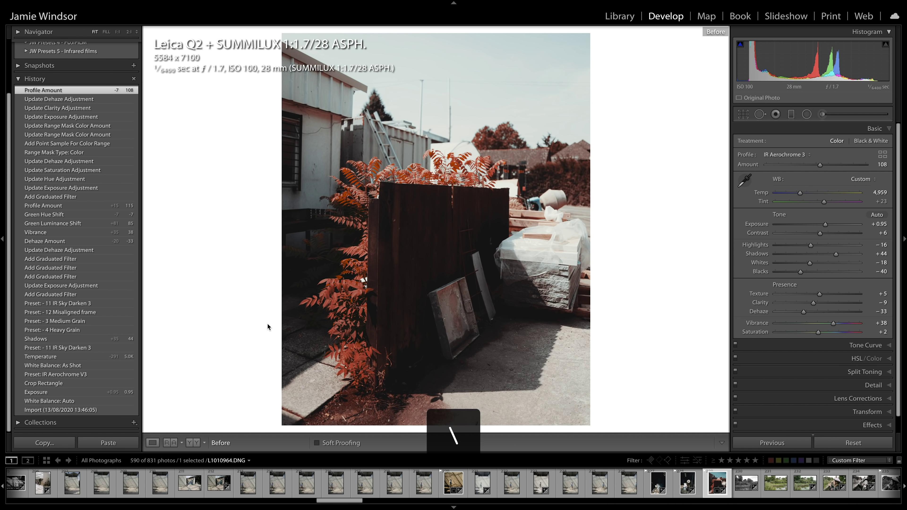
key("backslash")
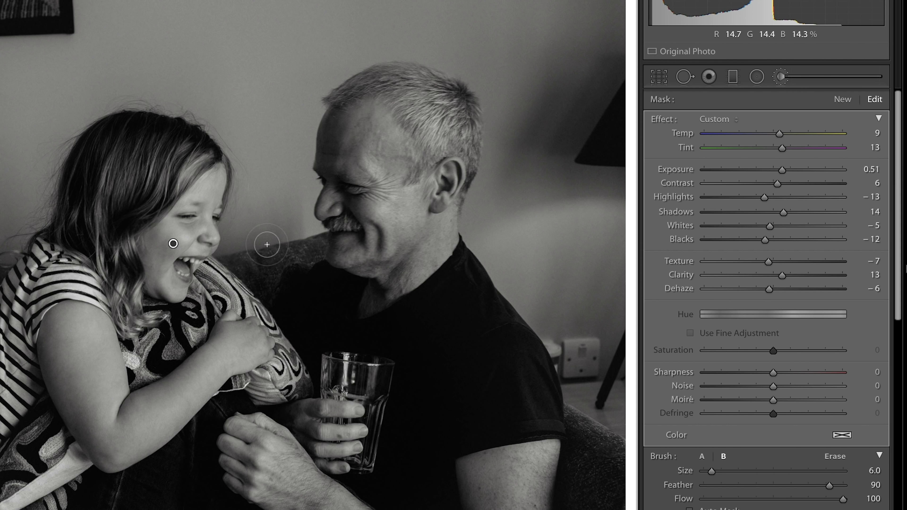
Scale all the brush's effect sliders together, then collapse them into one Amount set to 45.
key("o")
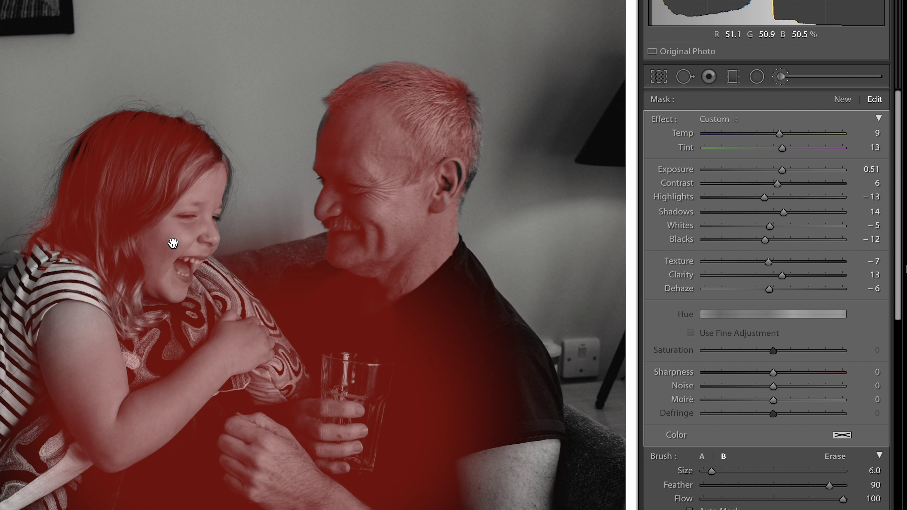
key("alt")
left_click_drag(173, 244, 292, 244)
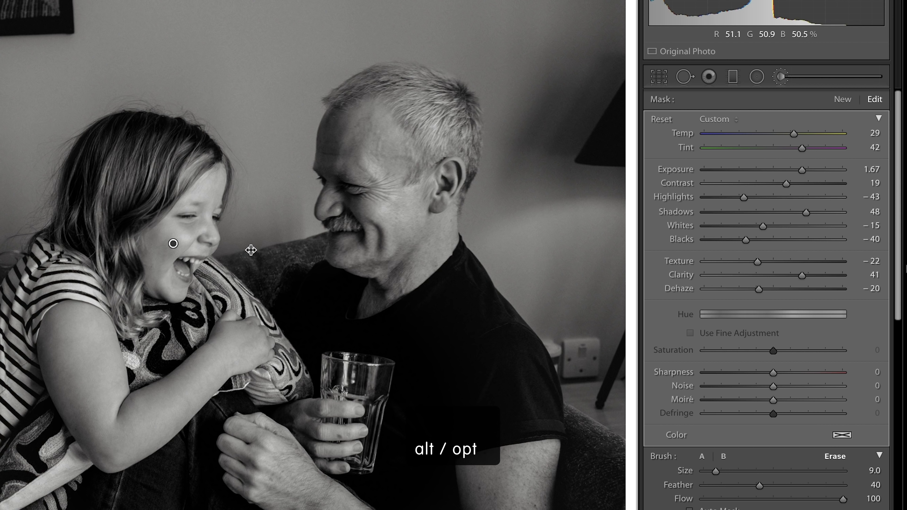
left_click_drag(251, 250, 204, 250)
key("slash")
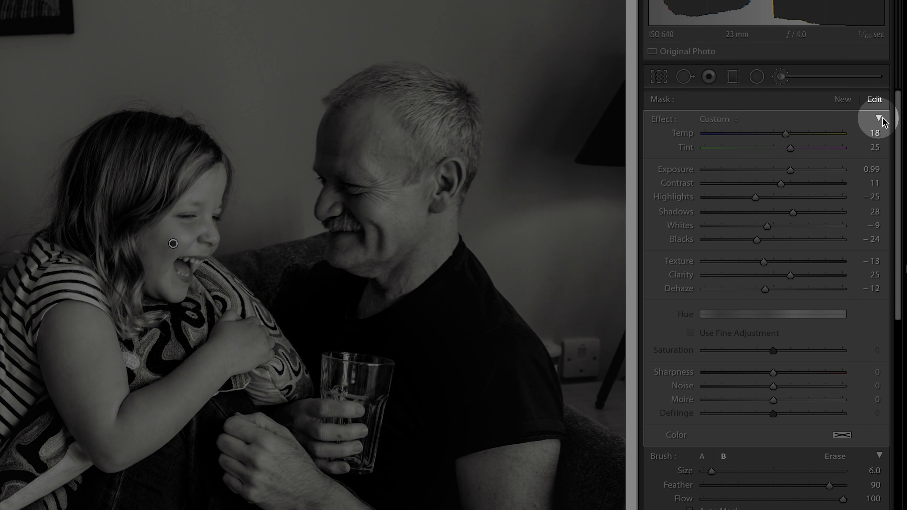
left_click(879, 119)
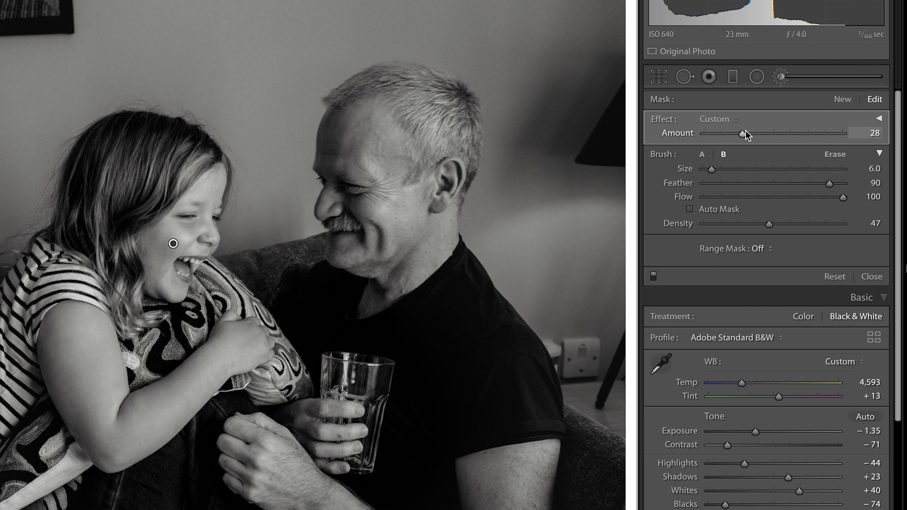
mouse_move(746, 131)
left_mouse_down()
mouse_move(806, 133)
mouse_move(736, 131)
left_mouse_up()
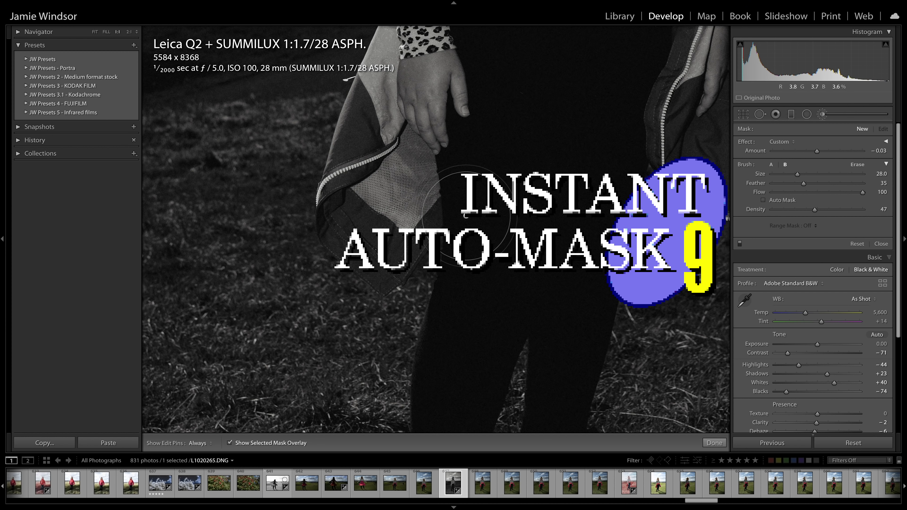
Auto-mask the jacket with the brush, then clone away the white sign between the Underground gates.
key("h")
left_click(466, 215)
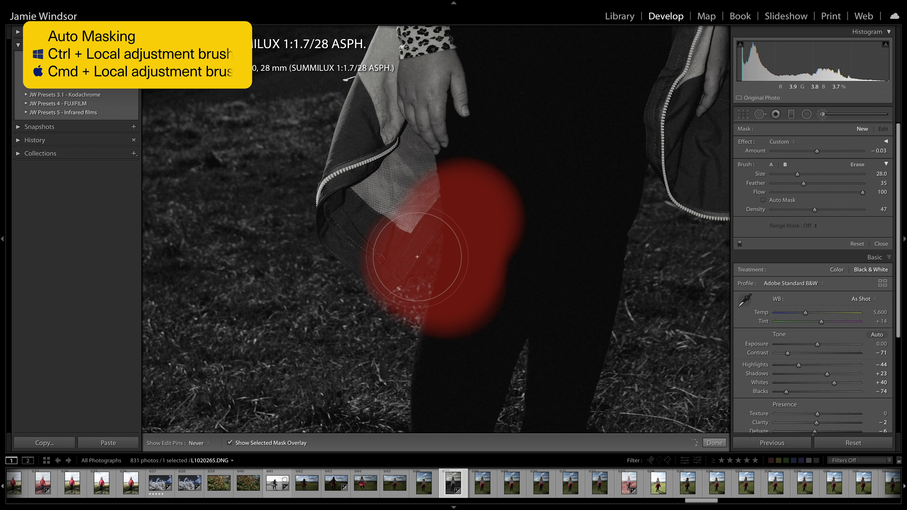
left_click_drag(416, 256, 380, 250)
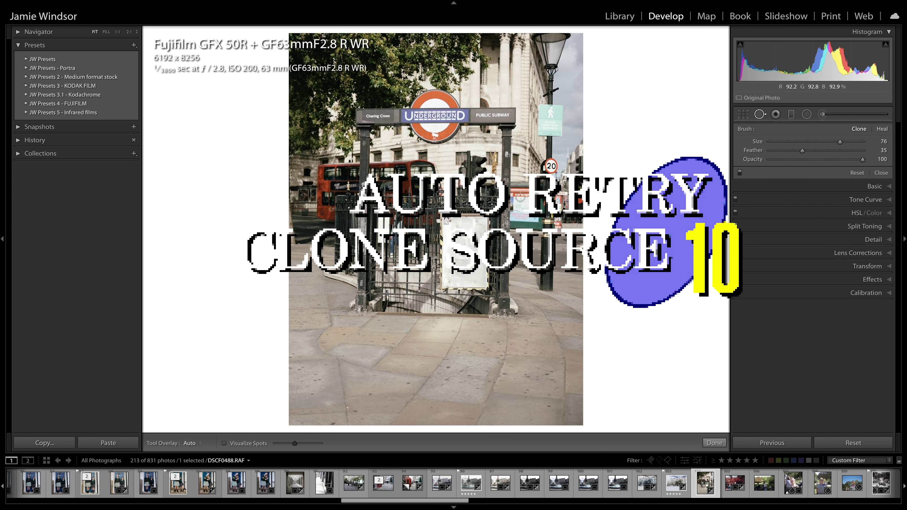
left_click_drag(437, 214, 478, 214)
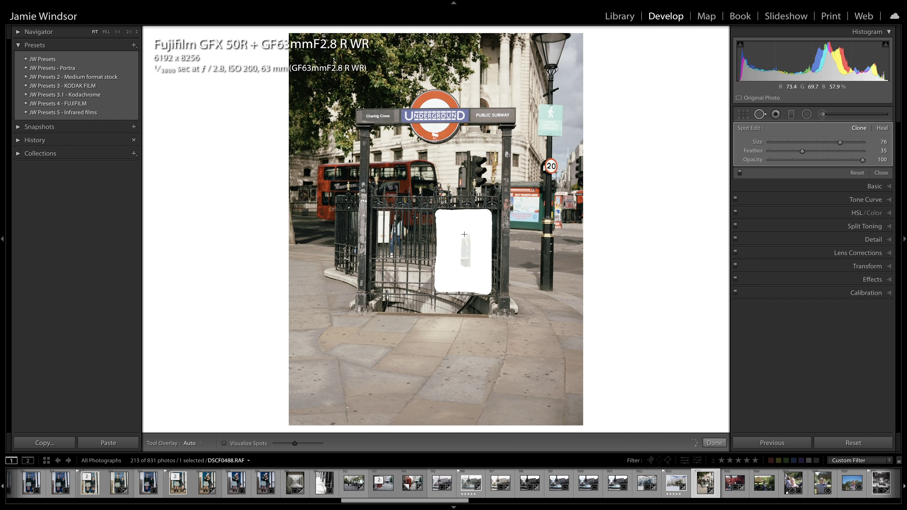
key("slash")
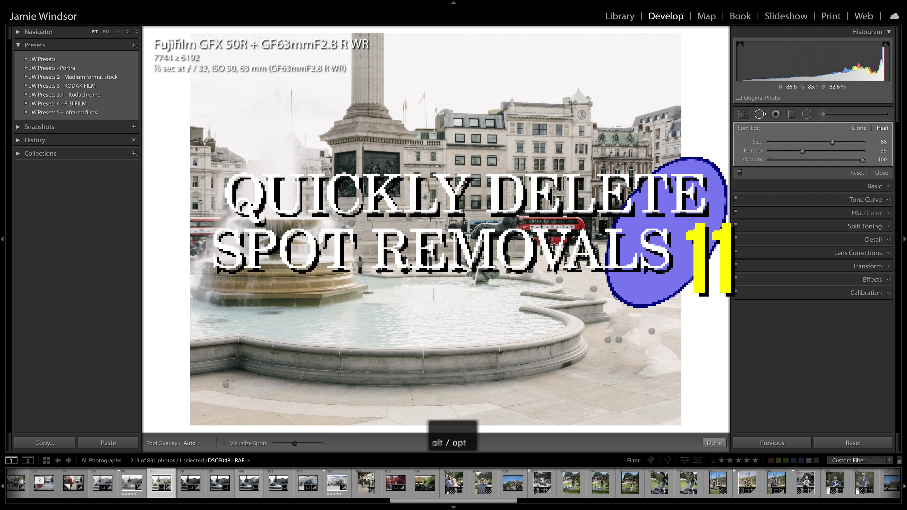
Delete the heal spot over the person, then Auto Sync fountain photos 95–101 to Exposure −2.45.
left_click(589, 286, "alt")
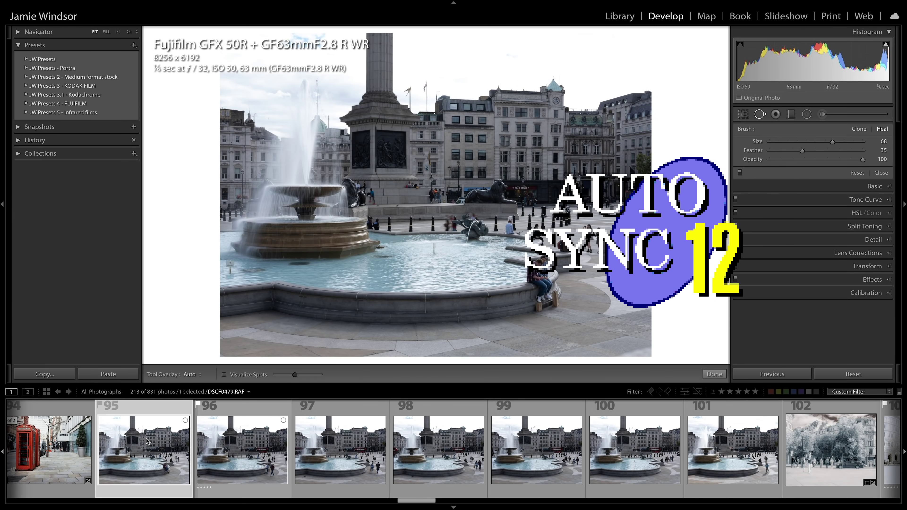
left_click(714, 437, "shift")
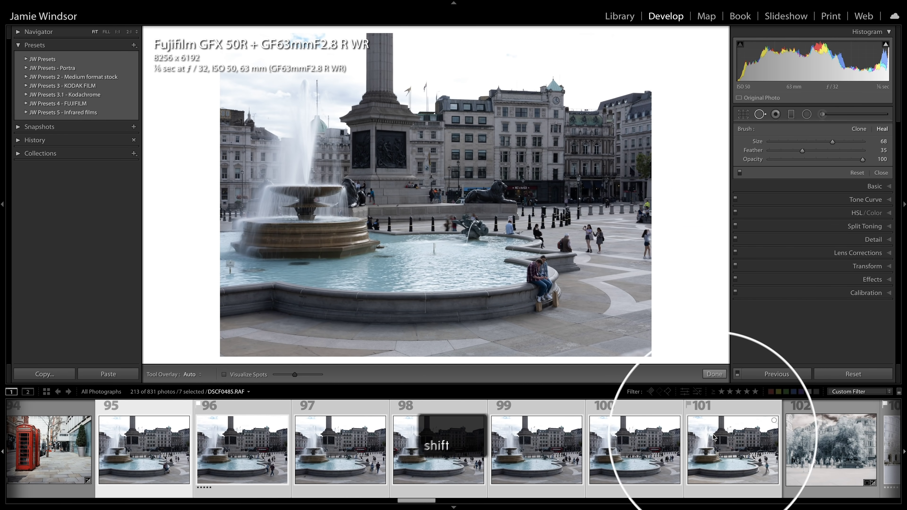
key("super")
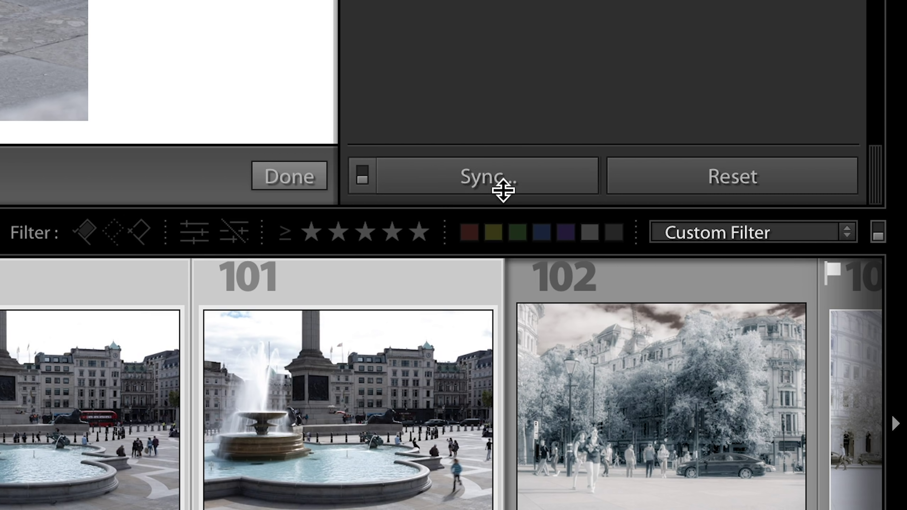
key("super")
left_click(363, 175)
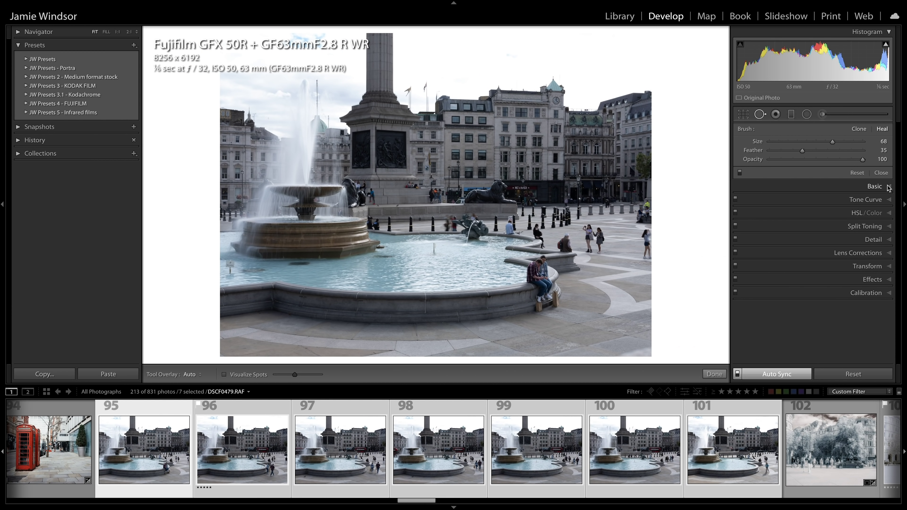
left_click(890, 187)
mouse_move(818, 249)
left_mouse_down()
mouse_move(847, 249)
mouse_move(800, 251)
left_mouse_up()
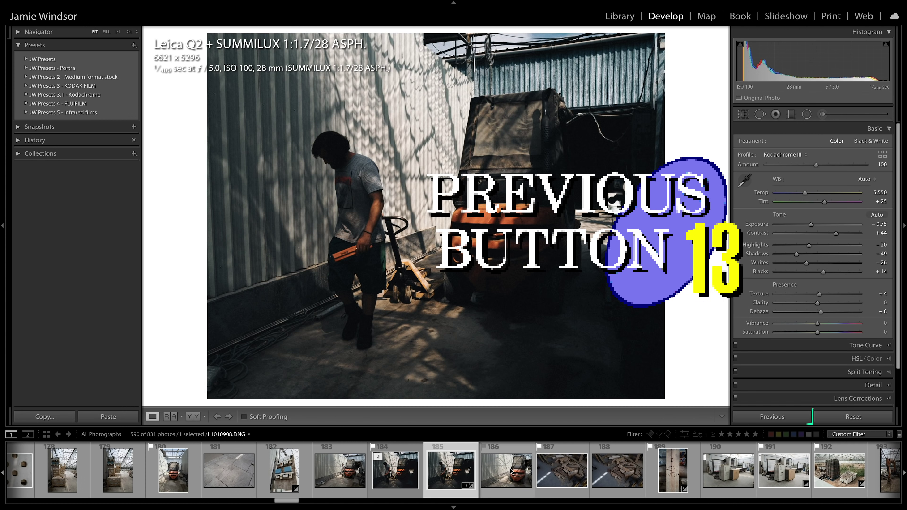
Paste the previous photo's Kodachrome III settings onto forklift photos 186 and 183.
left_click(510, 471)
left_click(794, 416)
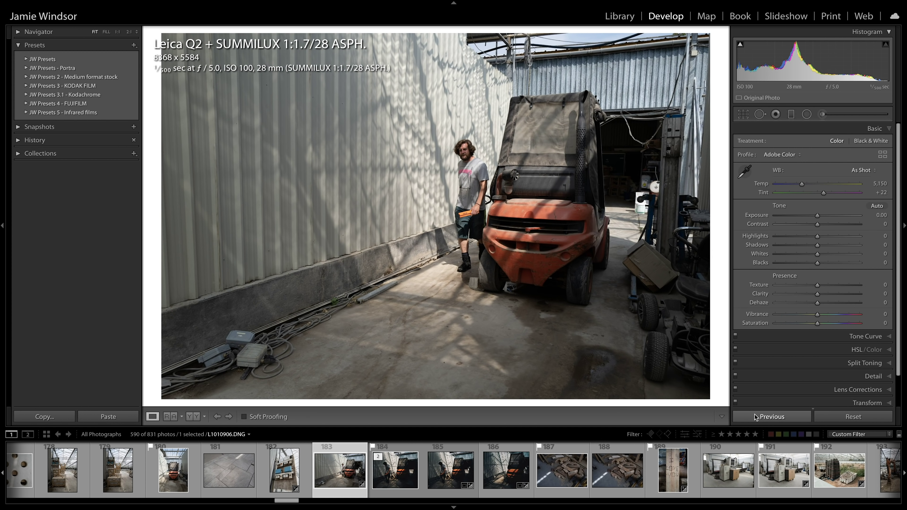
left_click(754, 415)
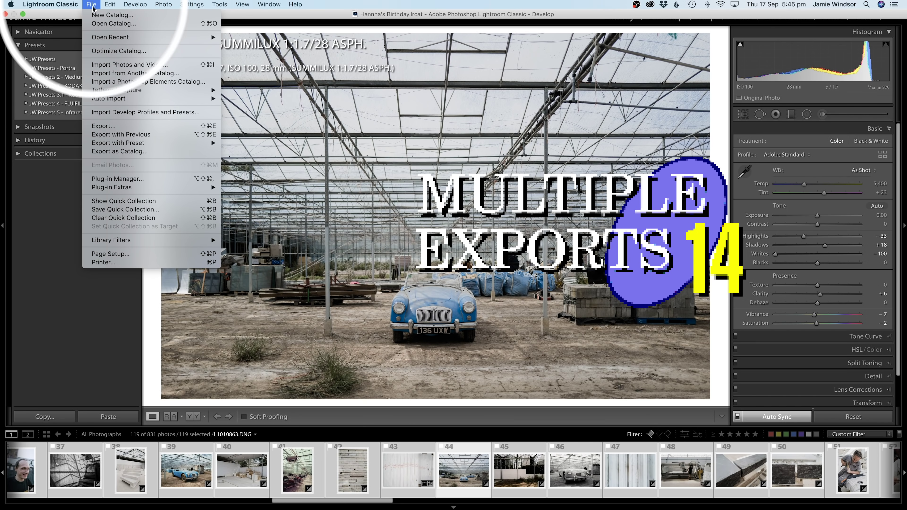
Export the 119 photos with the 12MP JPEGs, DNG files and Full-Res JPEGs presets ticked for batch export.
left_click(118, 127)
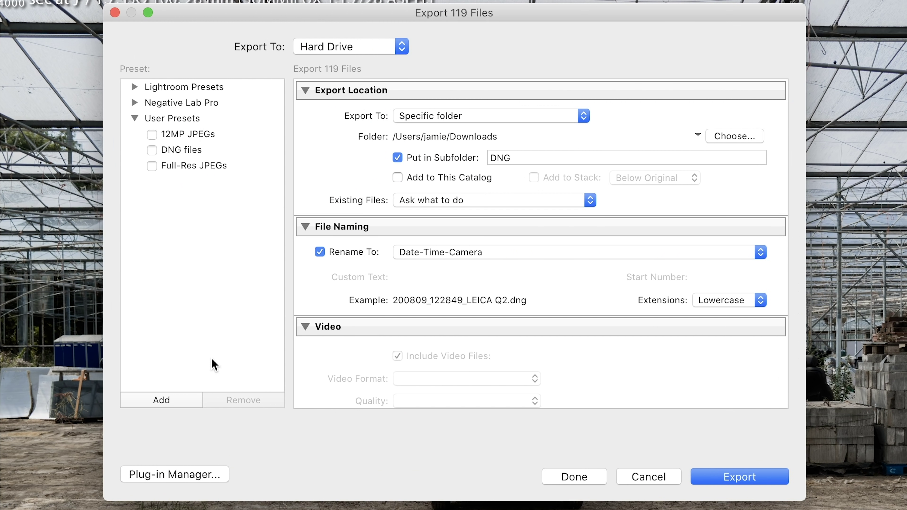
left_click(174, 405)
left_click(152, 135)
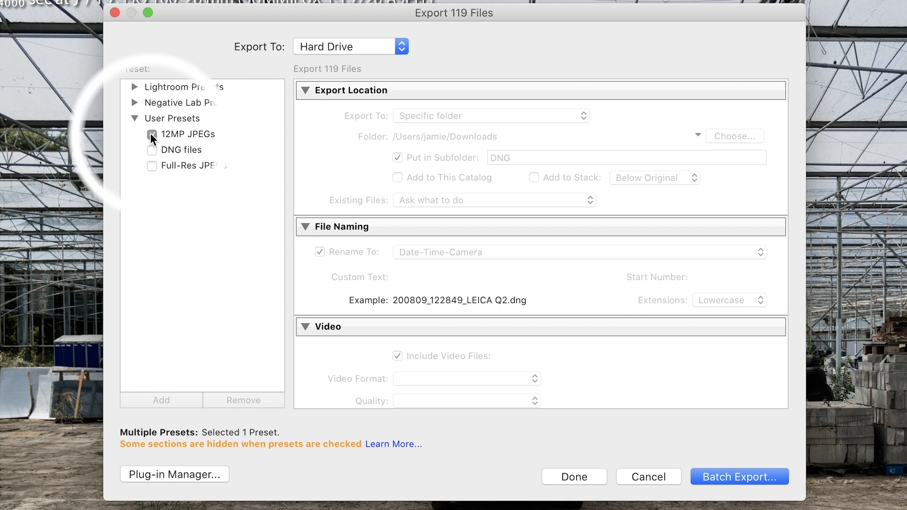
left_click(152, 150)
left_click(152, 166)
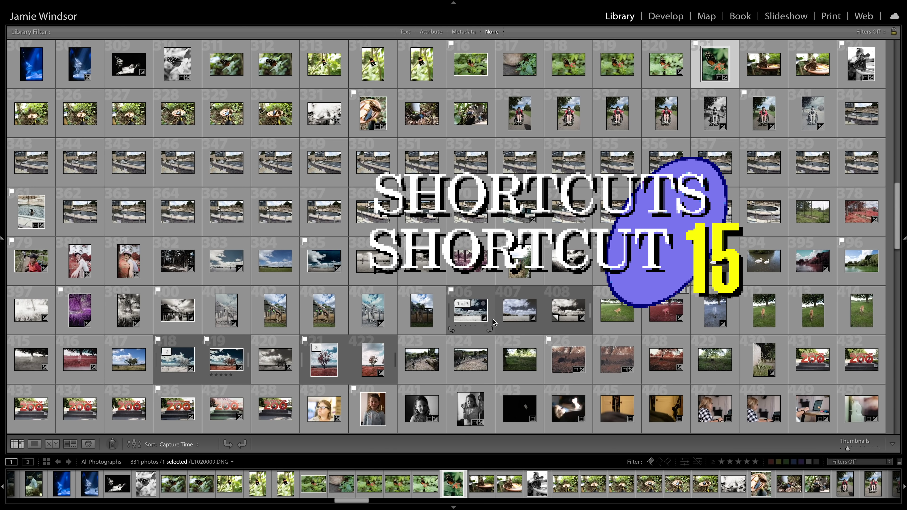
Open the butterfly photo in Develop with a side-by-side before/after view, and check its shortcut list.
key("d")
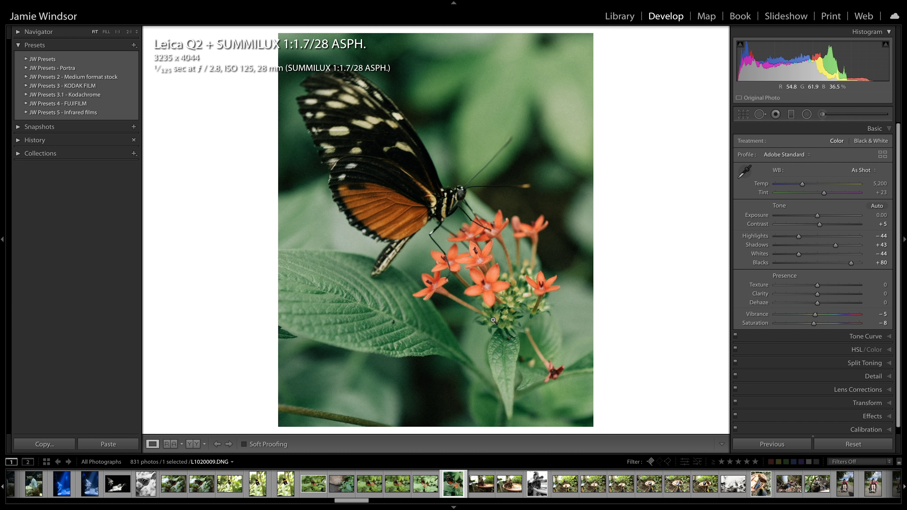
key("y")
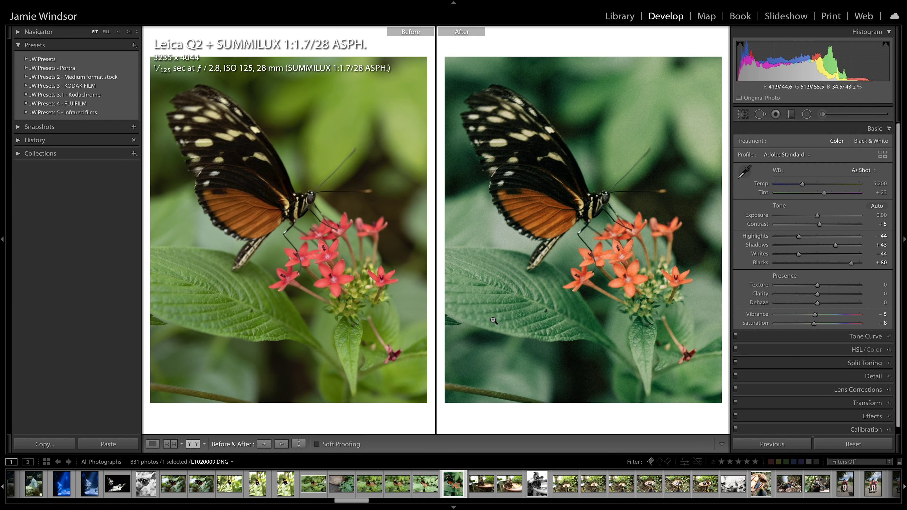
key("super+slash")
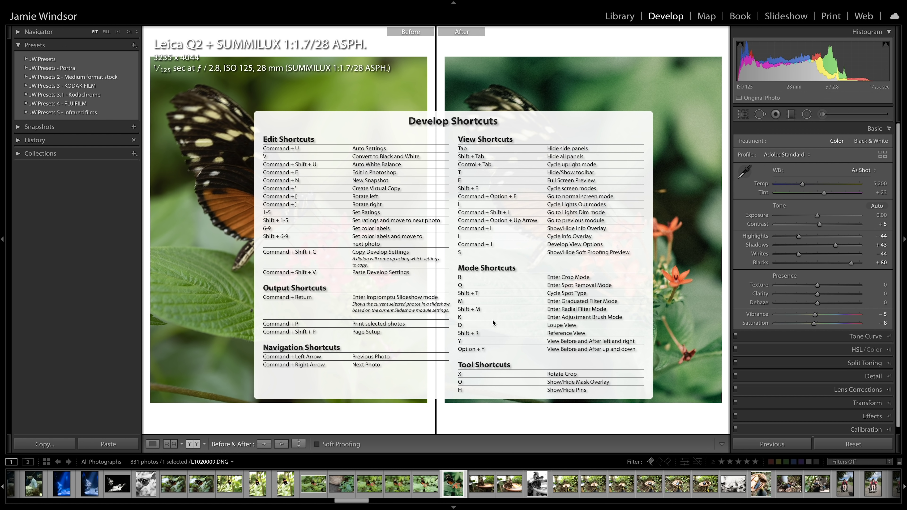
left_click(524, 210)
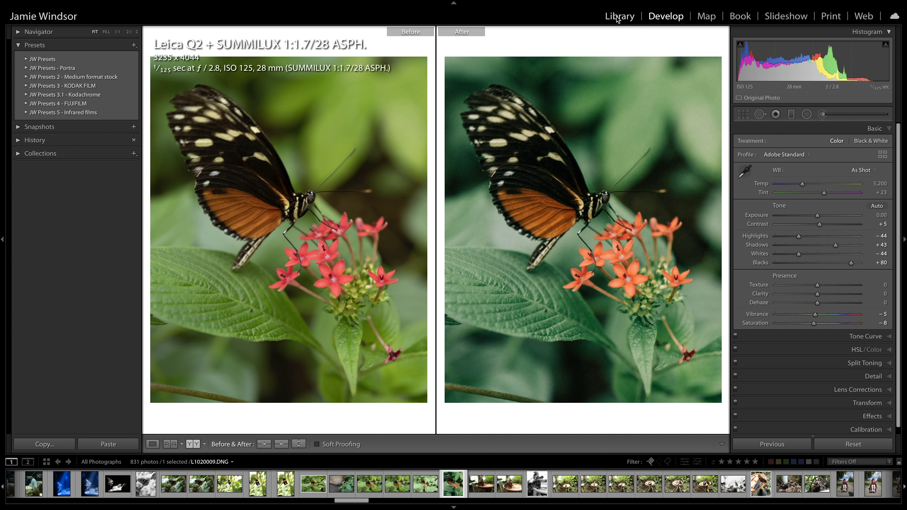
Bring up the keyboard shortcut lists for the Library and Print modules.
left_click(618, 16)
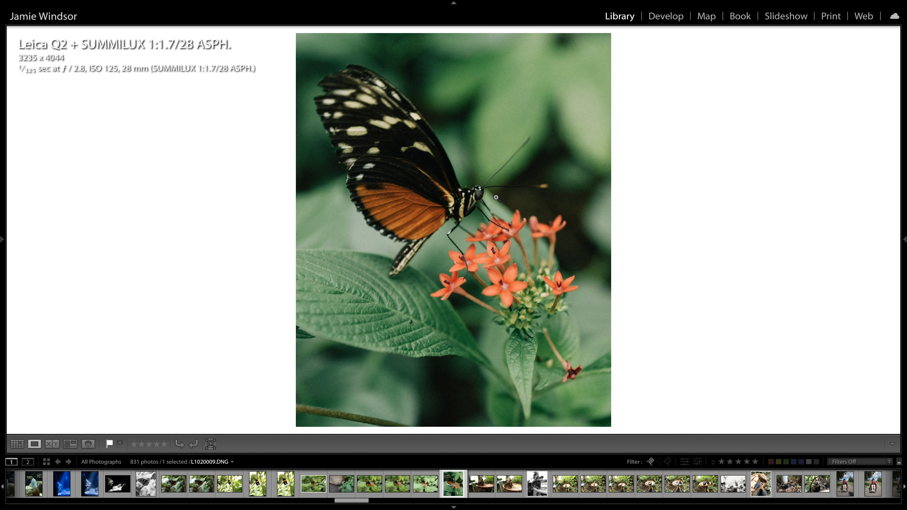
key("super+slash")
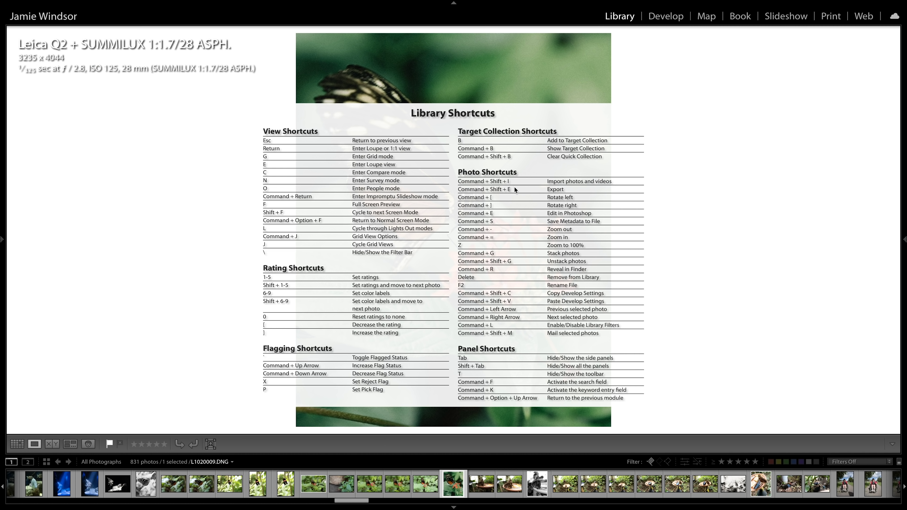
left_click(500, 253)
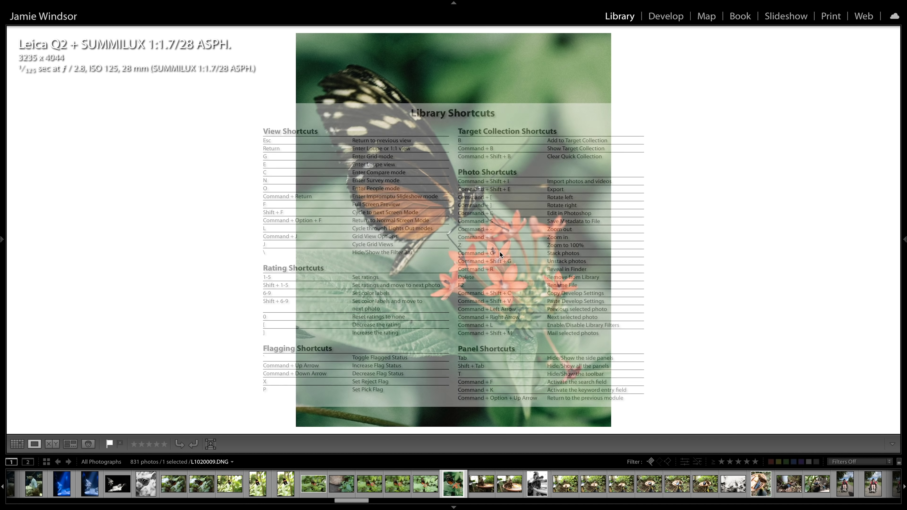
left_click(829, 16)
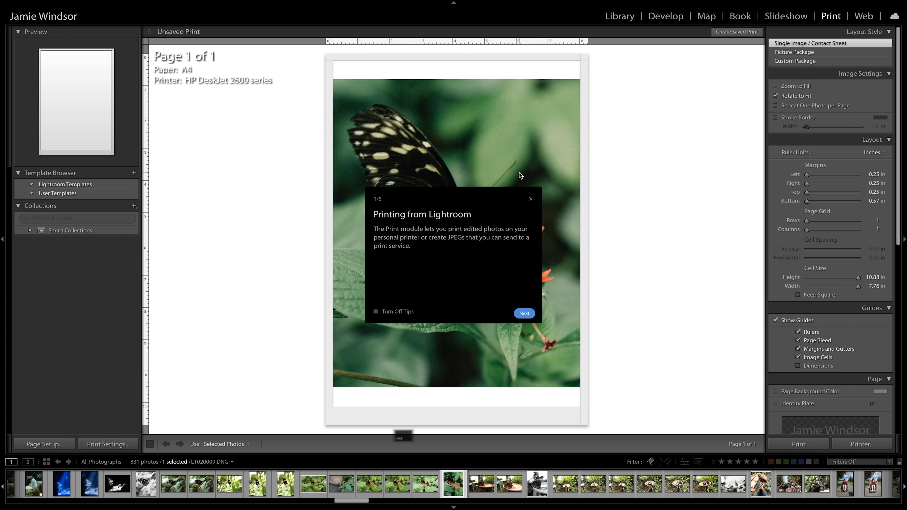
key("super+slash")
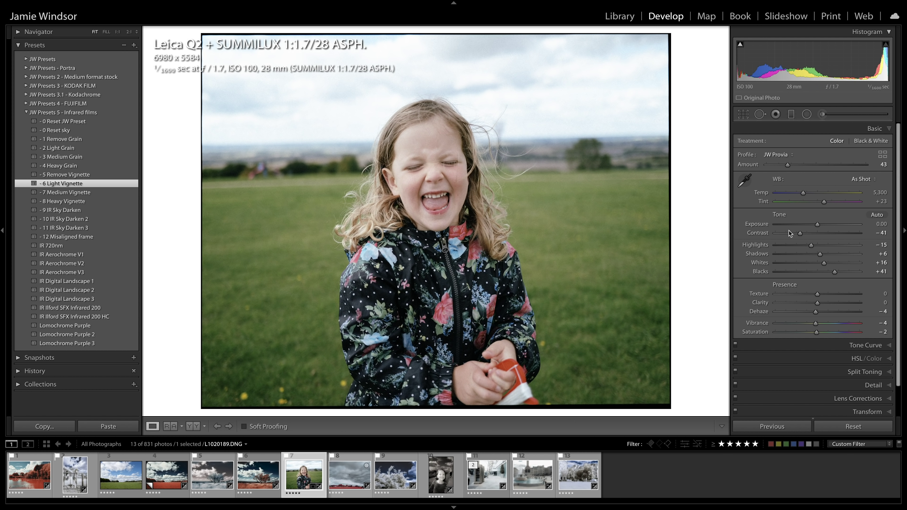
left_click(134, 45)
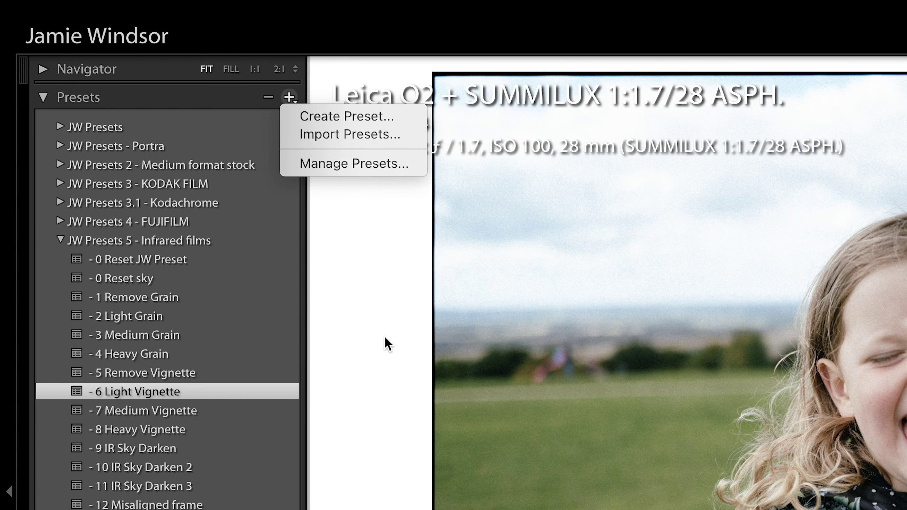
left_click(387, 343)
left_click(60, 240)
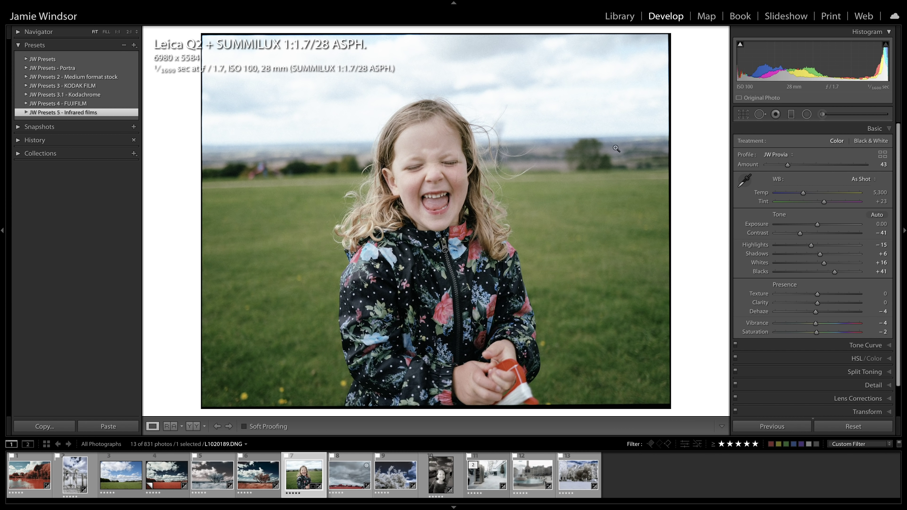
left_click(883, 154)
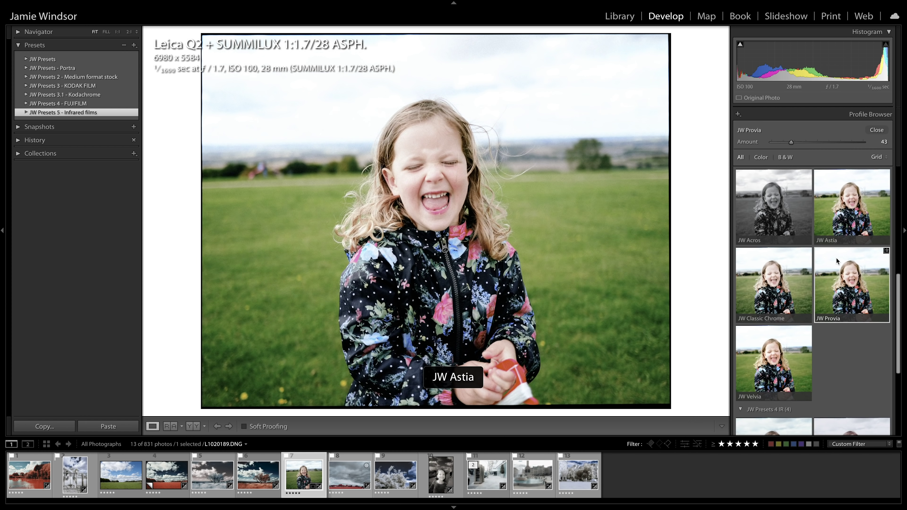
scroll(837, 259, "down", 5)
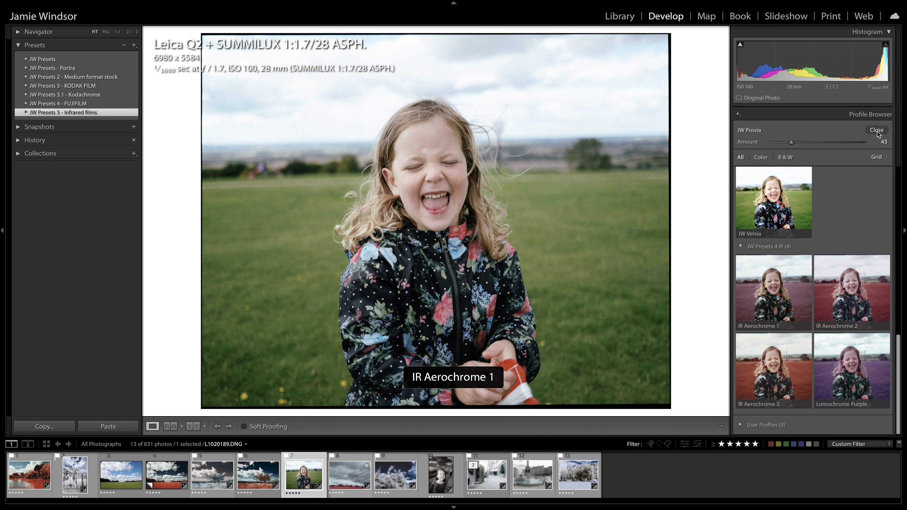
left_click(877, 131)
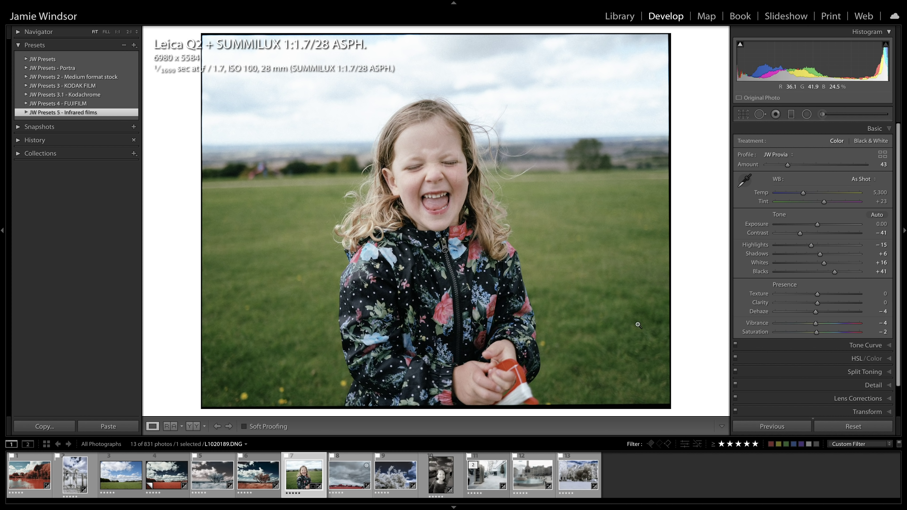
Compare the fountain and phone box edits against their unedited originals.
left_click(532, 477)
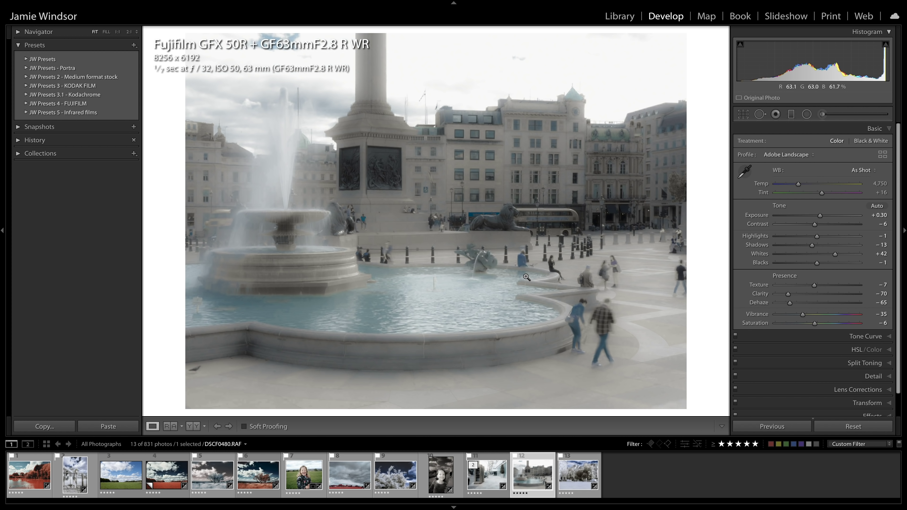
key("backslash")
key("backslash")
key("backslash")
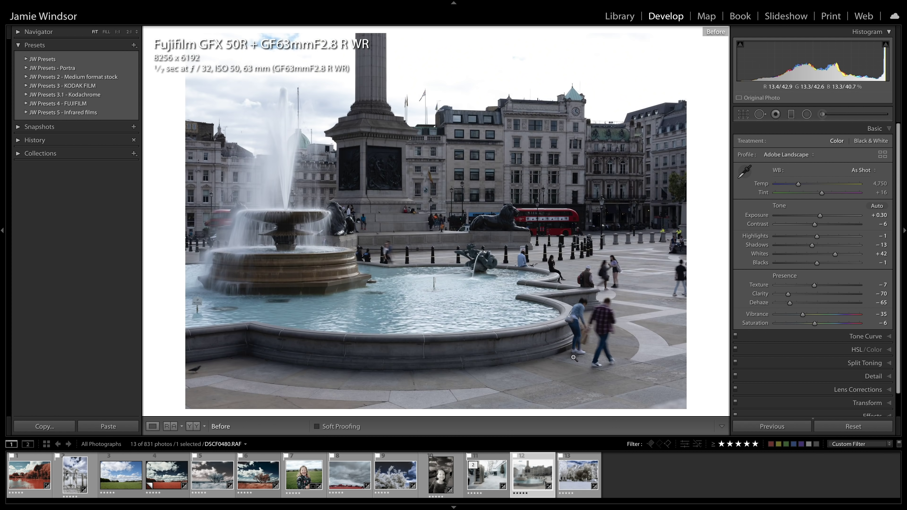
key("backslash")
key("Left")
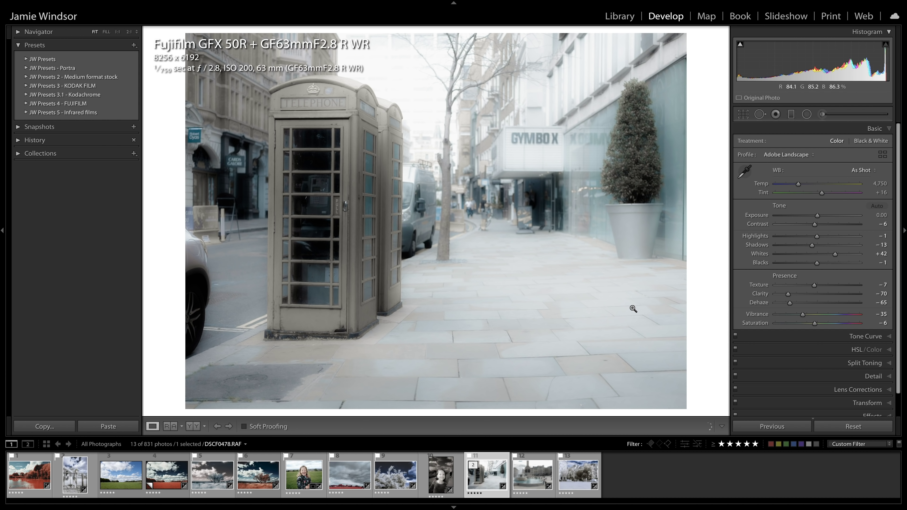
key("backslash")
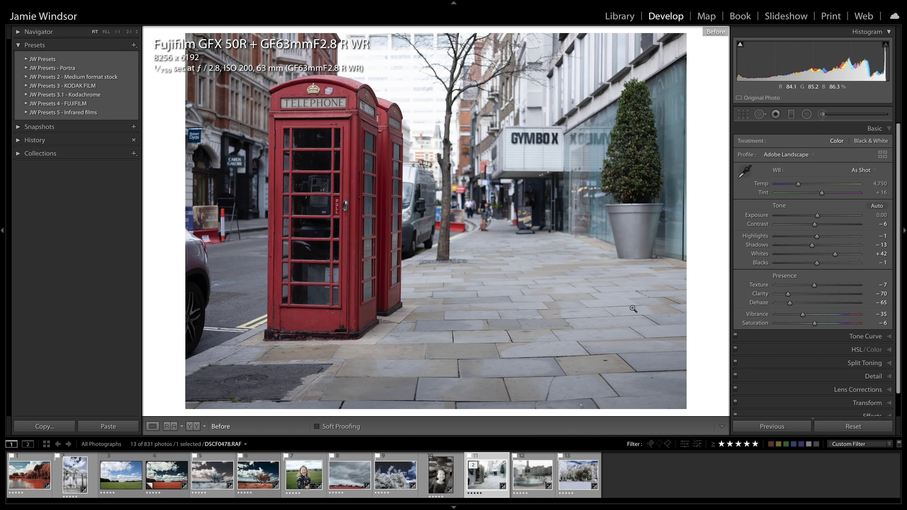
key("backslash")
Compare the infrared foliage, portrait and street scene edits with their colour originals, ending on L1020092.DNG.
left_click(388, 482)
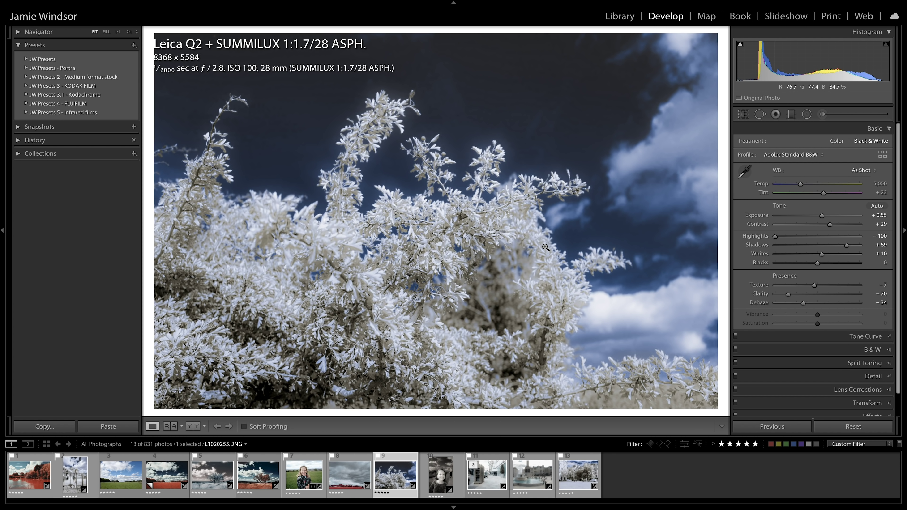
key("backslash")
key("backslash")
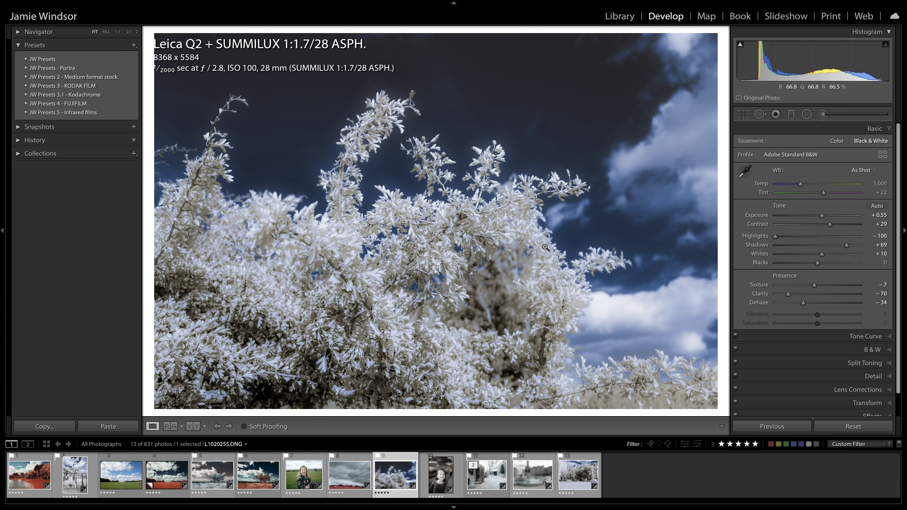
left_click(437, 481)
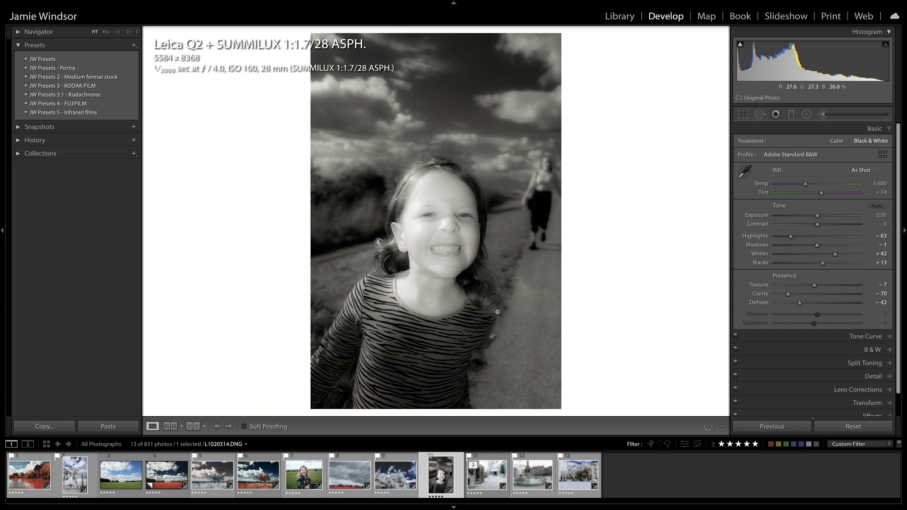
key("backslash")
key("backslash")
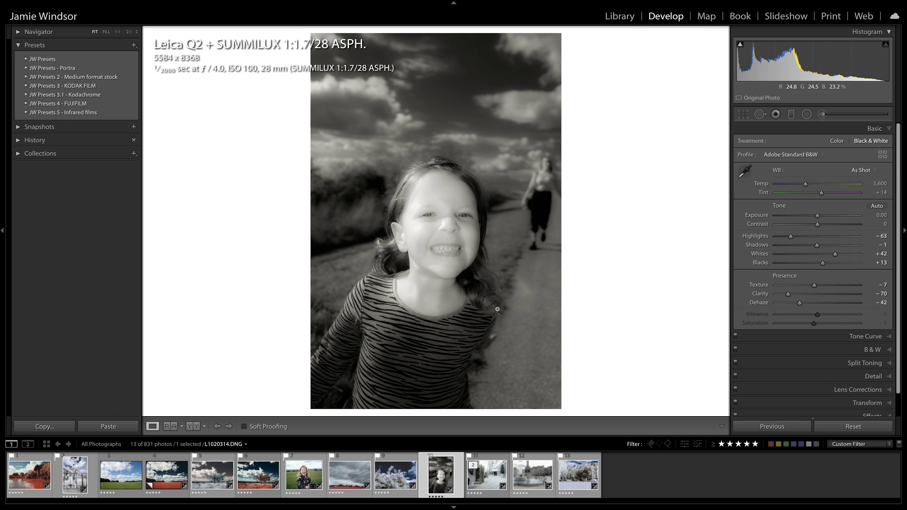
left_click(577, 483)
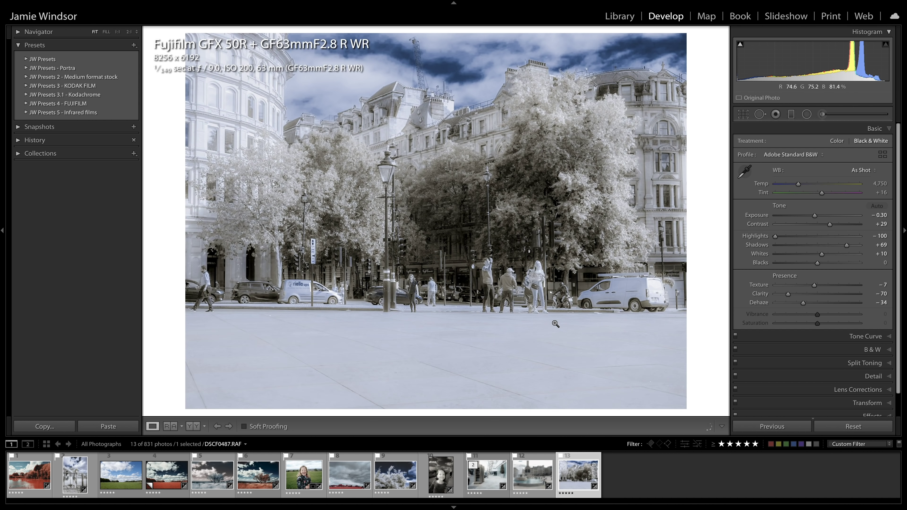
key("backslash")
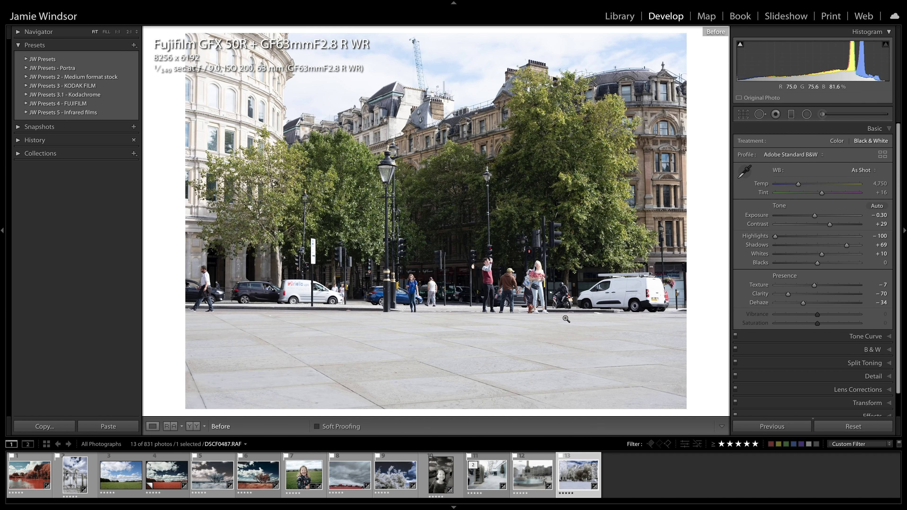
key("backslash")
left_click(212, 480)
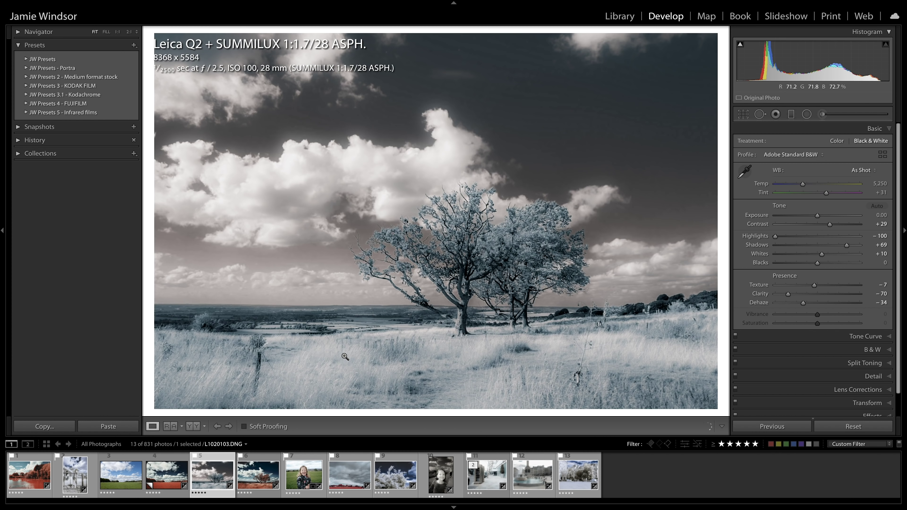
left_click(86, 475)
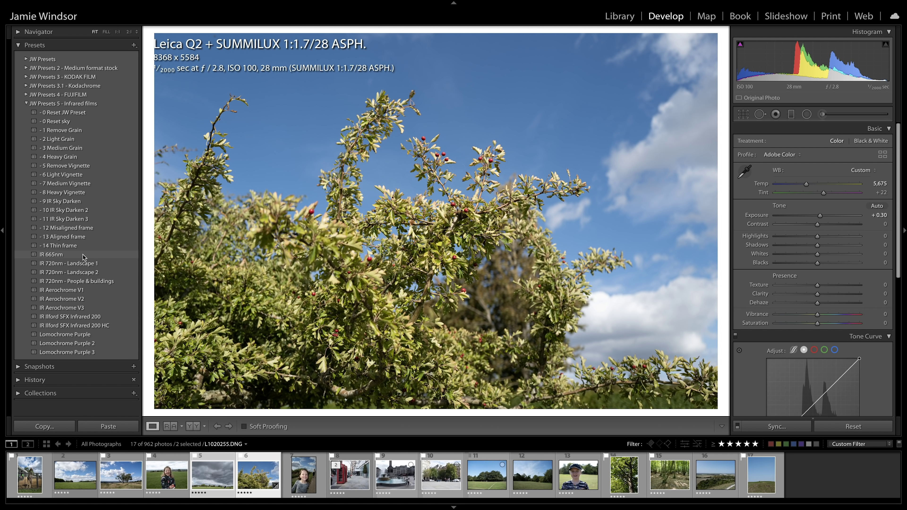
Try IR 720nm - Landscape 1 and 2 on the foliage photo, settling on IR 665nm.
left_click(83, 265)
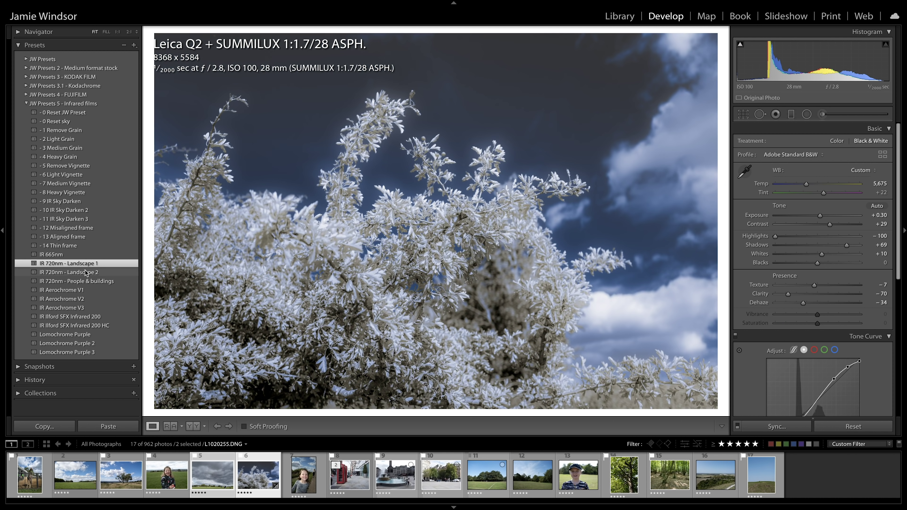
left_click(86, 273)
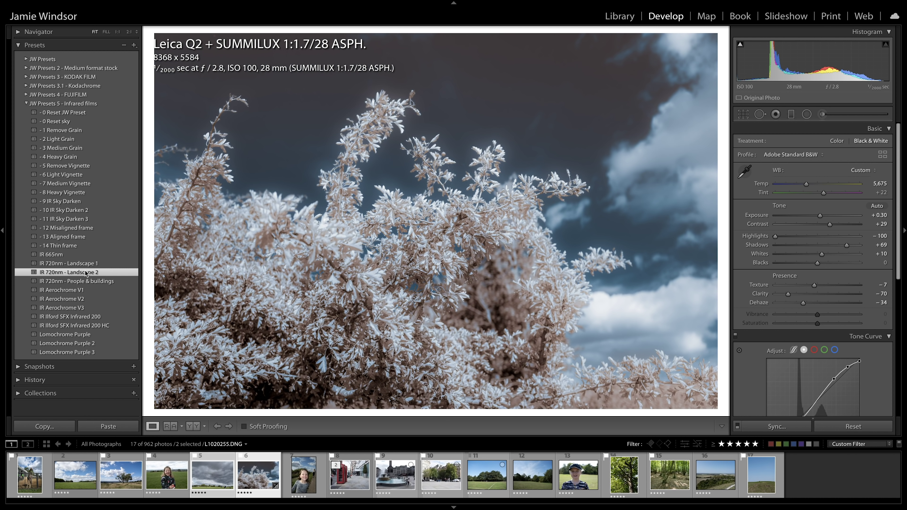
left_click(69, 255)
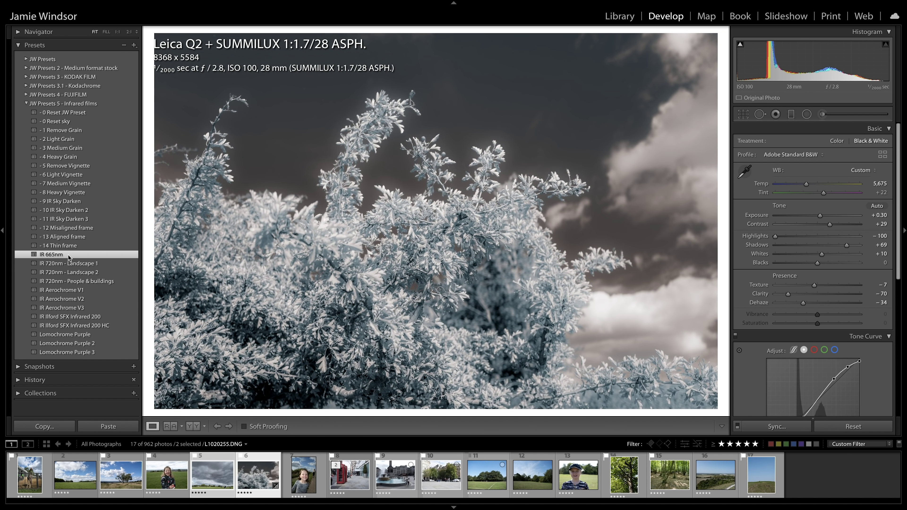
Stack Aerochrome V2, Sky Darken 2, vignette, grain and a frame on the tree landscape, then reset it.
left_click(100, 478)
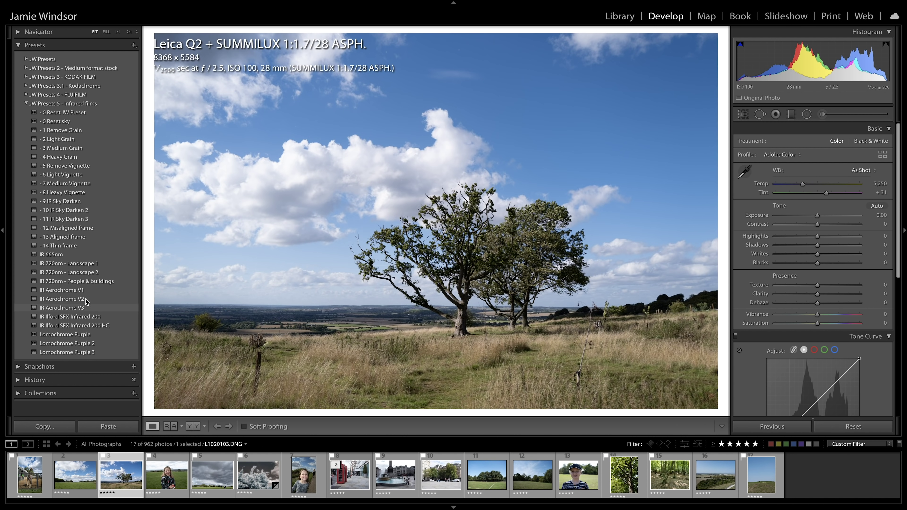
left_click(85, 299)
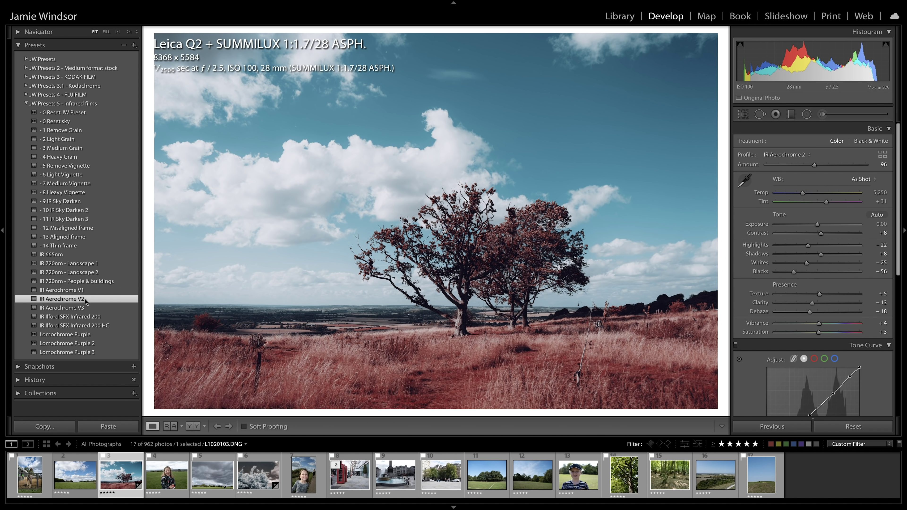
left_click(85, 211)
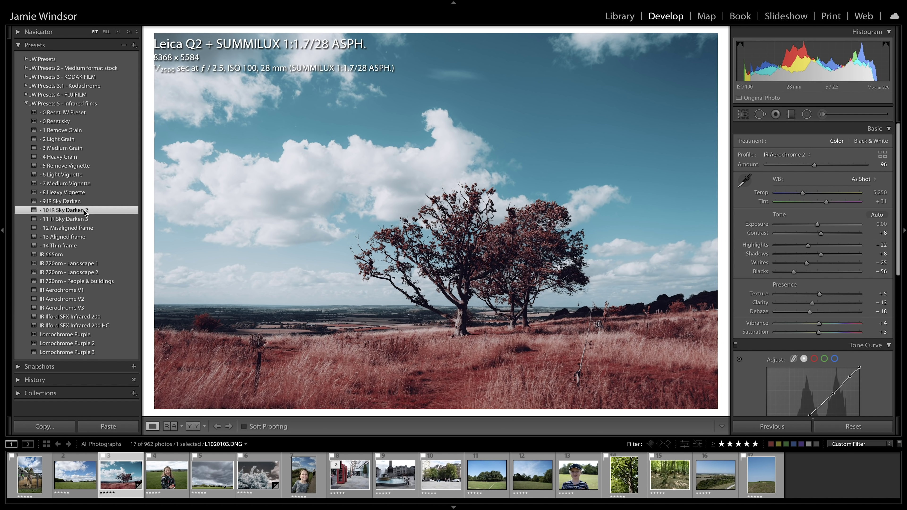
left_click(72, 176)
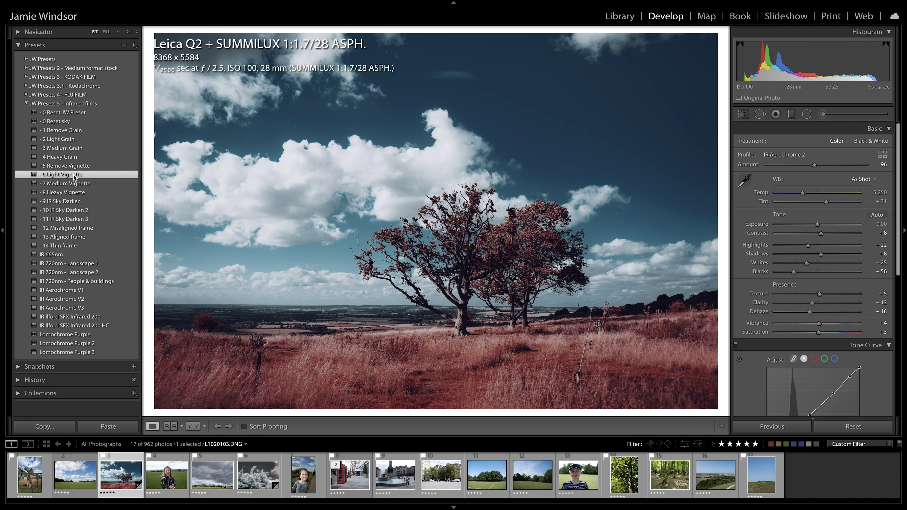
left_click(69, 159)
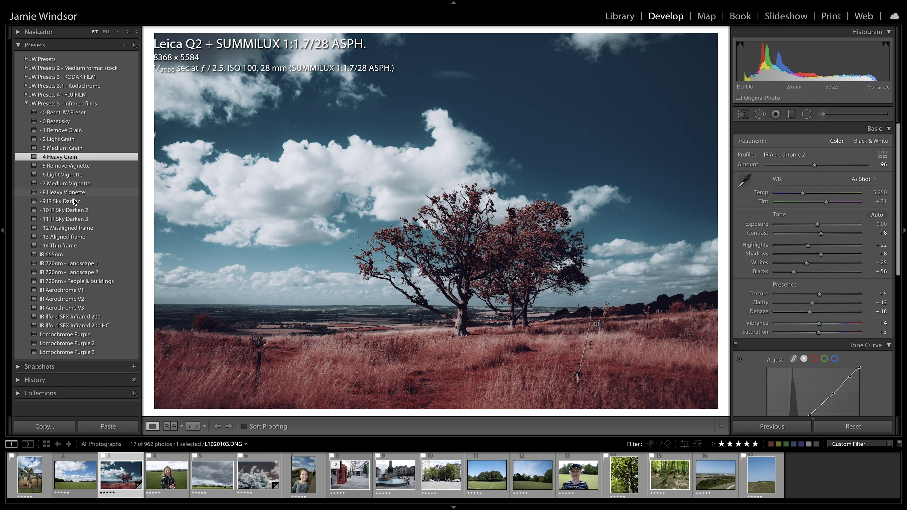
left_click(81, 236)
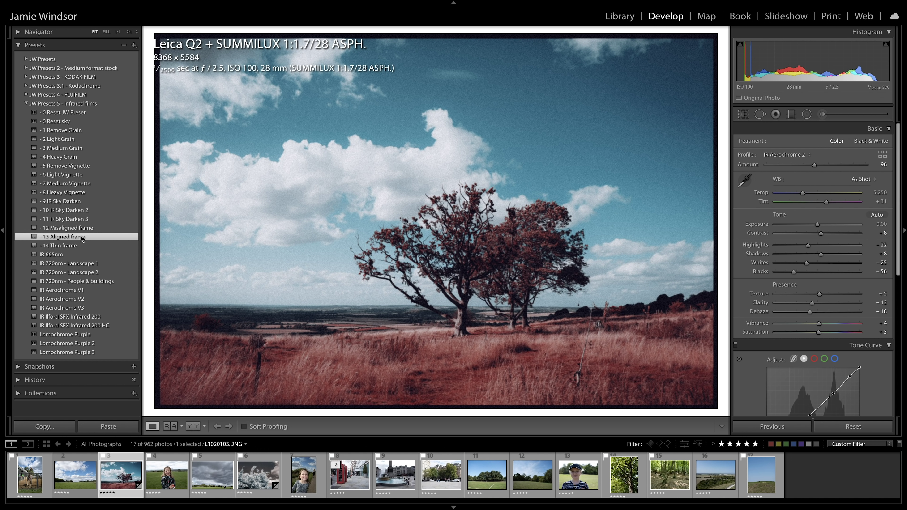
left_click(871, 428)
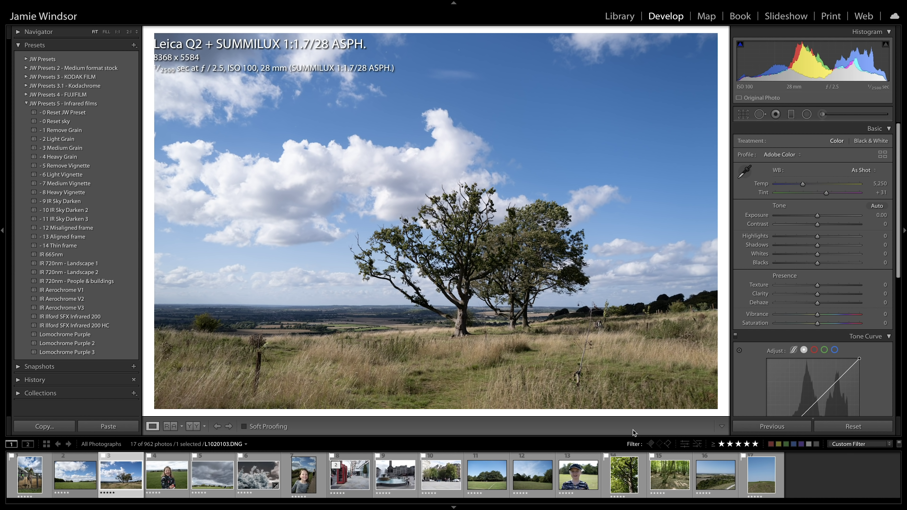
left_click(716, 483)
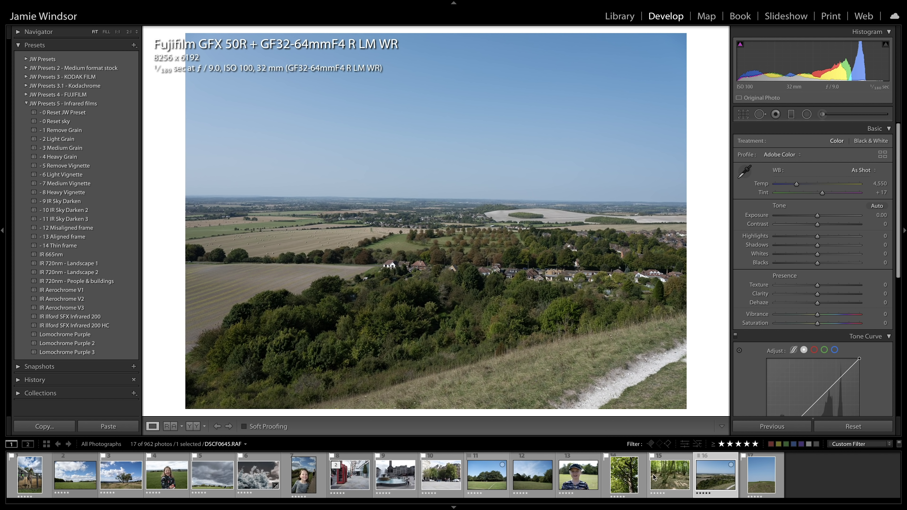
Give the forest photo IR Aerochrome V1 with Temp lowered to 4,021.
left_click(668, 477)
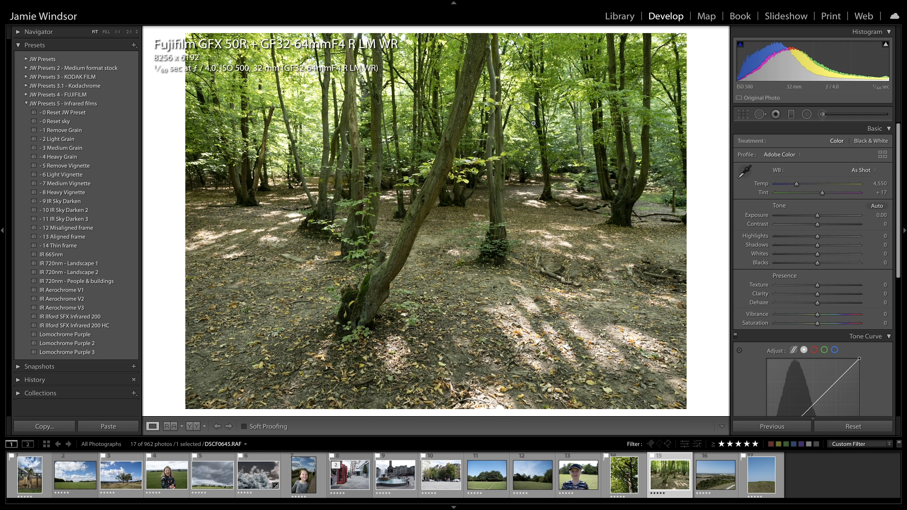
left_click(82, 292)
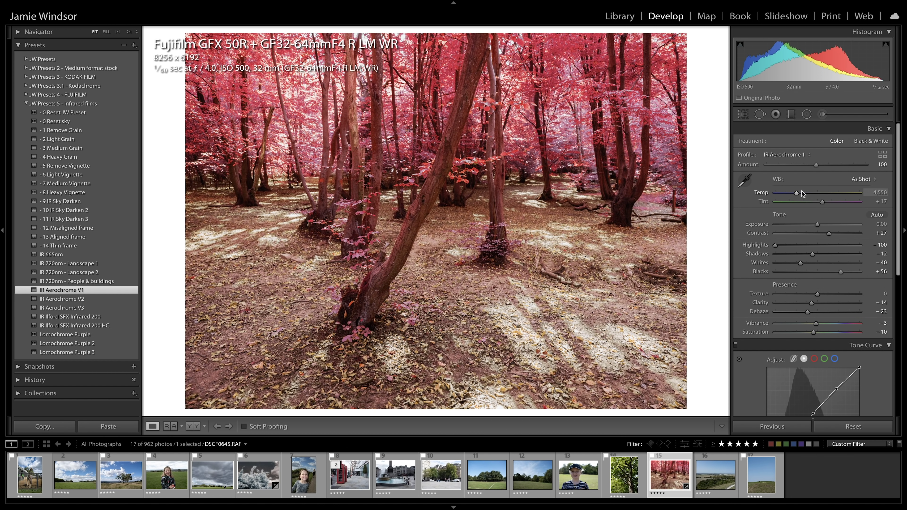
left_click_drag(797, 193, 794, 194)
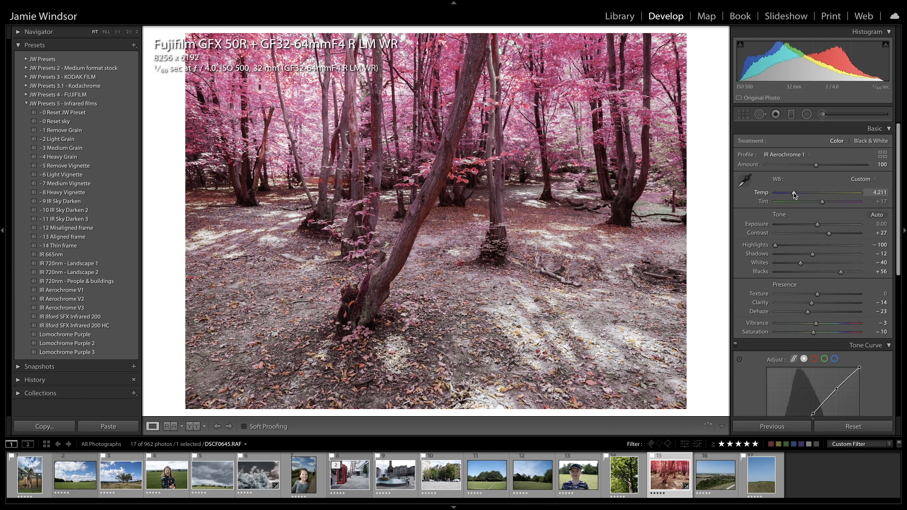
Apply IR 720nm - Landscape 2 with brighter exposure to the tree photo, and Lomochrome Purple to the hillside.
key("Left")
left_click(91, 272)
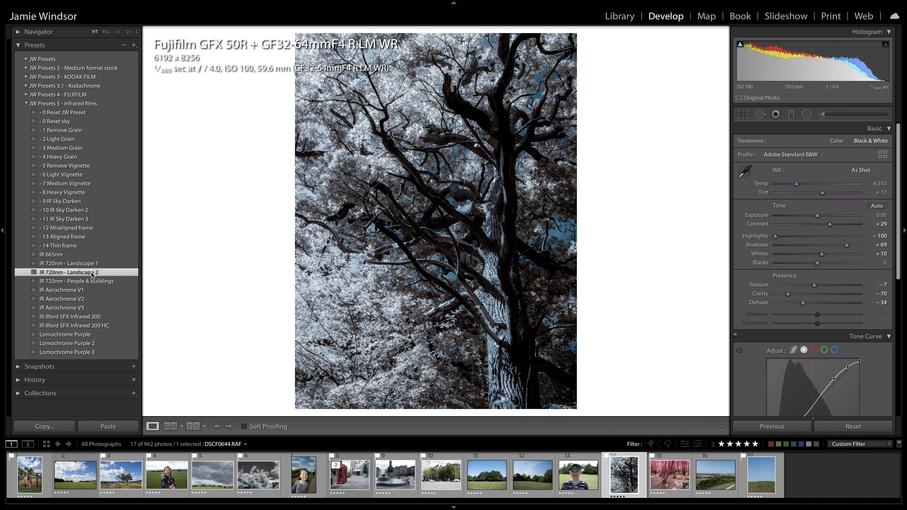
left_click_drag(817, 215, 824, 214)
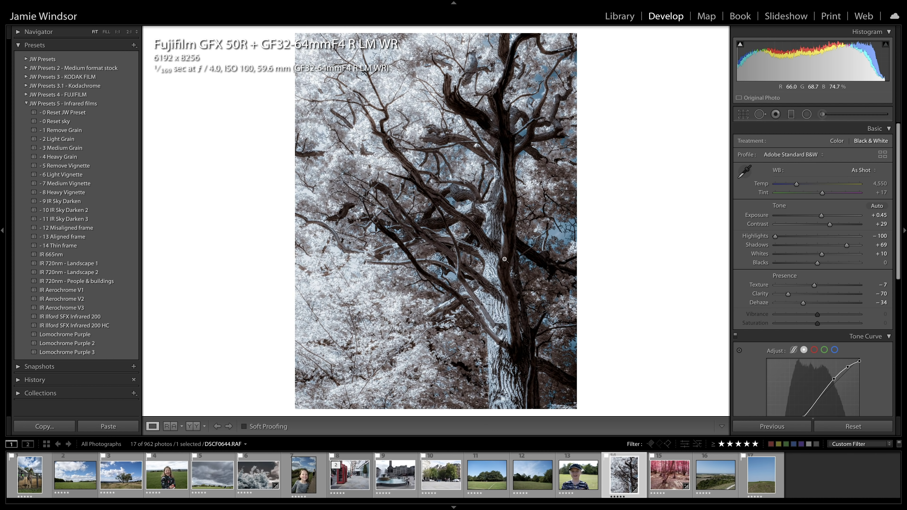
key("Right")
key("Right")
left_click(73, 337)
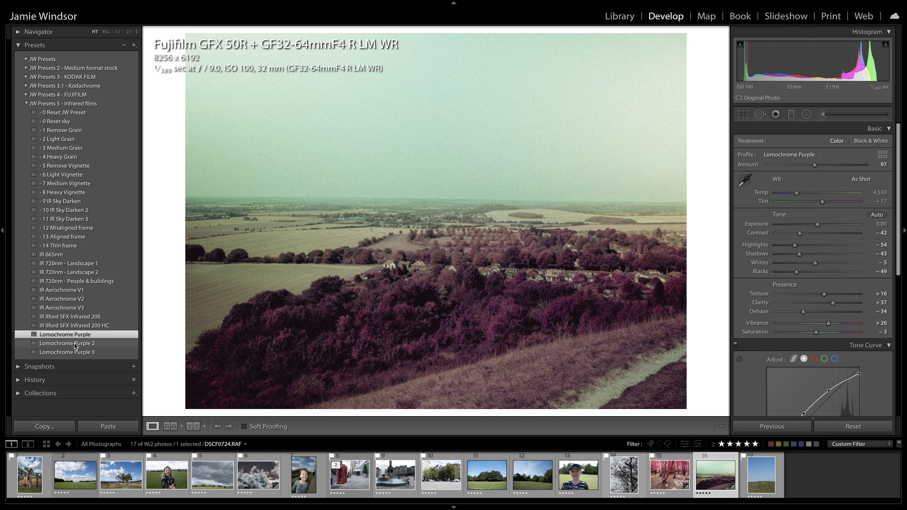
Try Lomochrome Purple 2/3 and Aerochrome V3, settling on Aerochrome V2 at Exposure +0.80 with -10 IR Sky Darken 2.
left_click(75, 344)
left_click(74, 351)
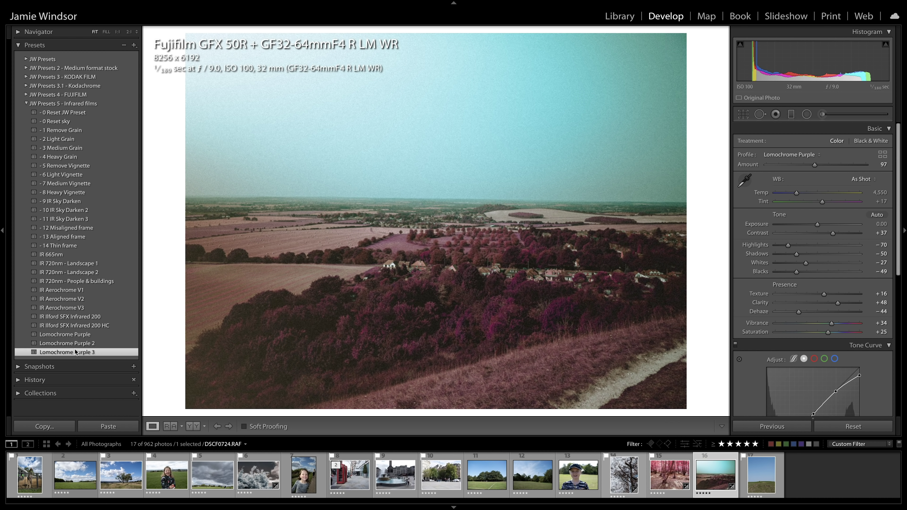
left_click(75, 309)
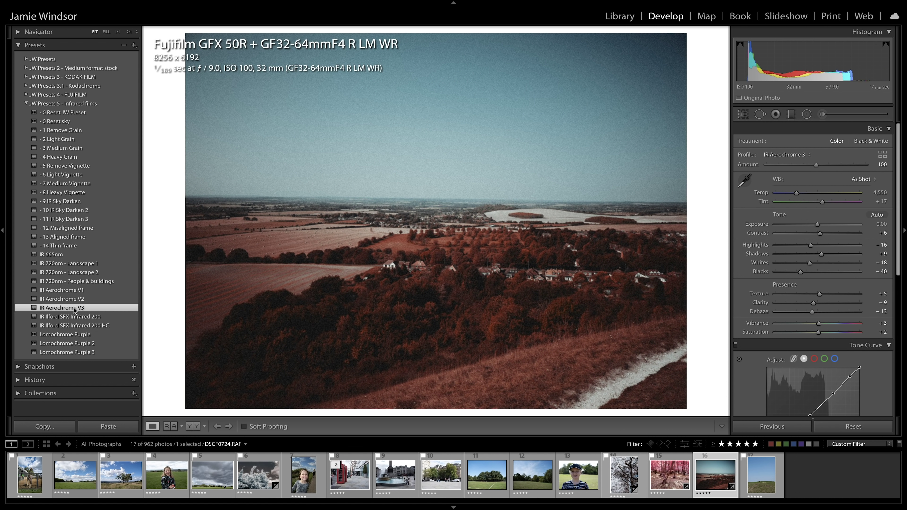
left_click(76, 299)
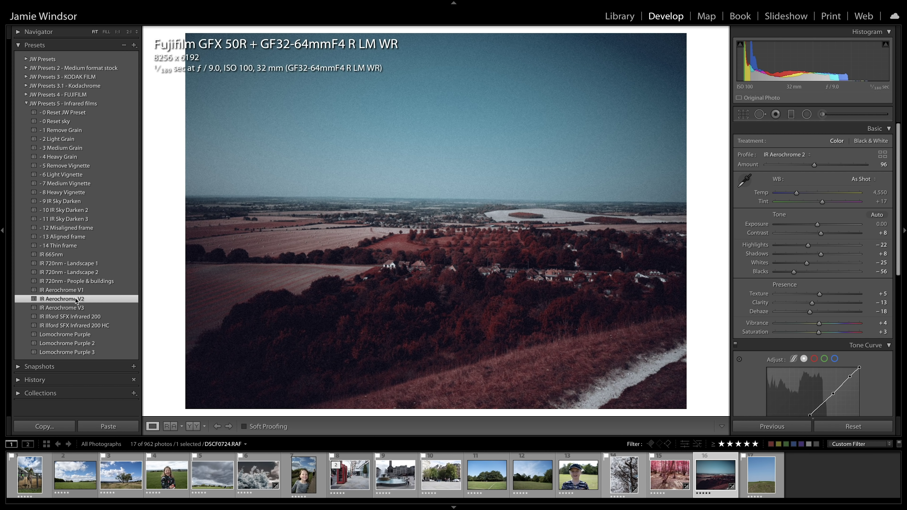
left_click_drag(818, 224, 827, 225)
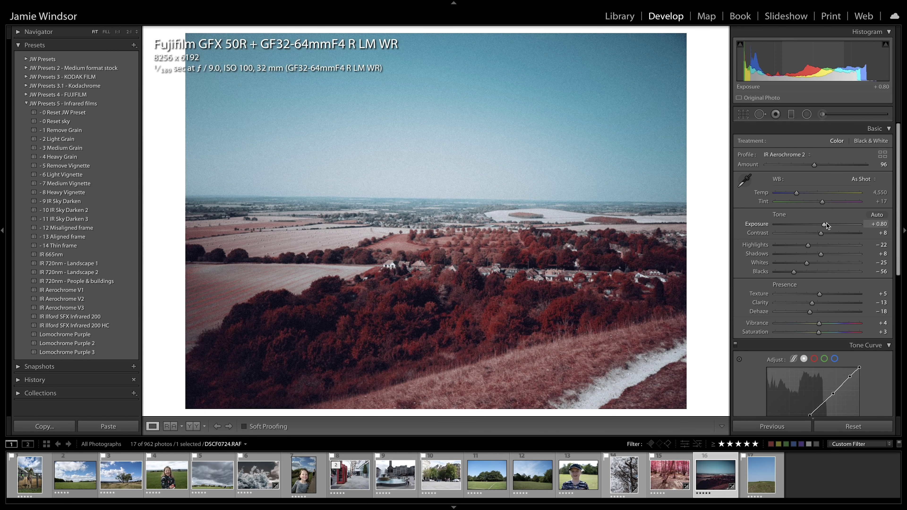
left_click(81, 212)
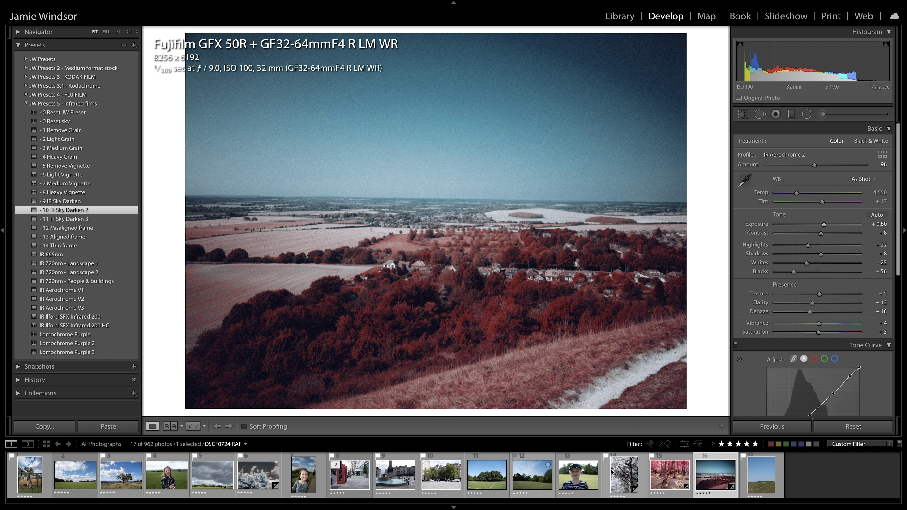
left_click(762, 476)
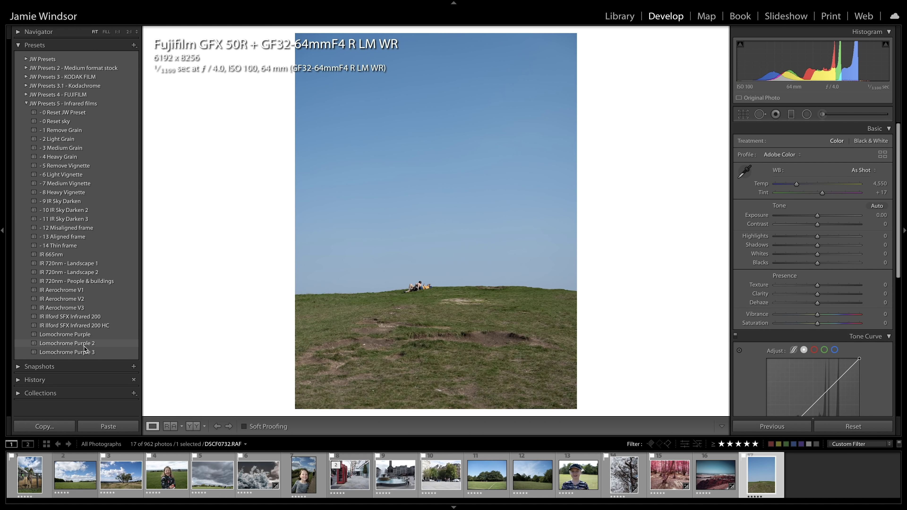
Apply IR Aerochrome V2 to the grassy hill, then try IR 720nm - Landscape 2, Aerochrome V2 and V1 on the field.
left_click(83, 300)
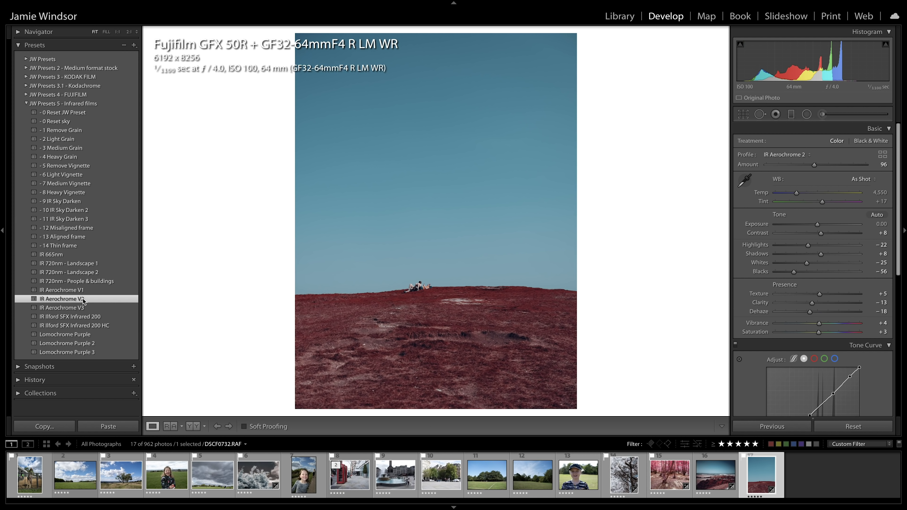
left_click(85, 478)
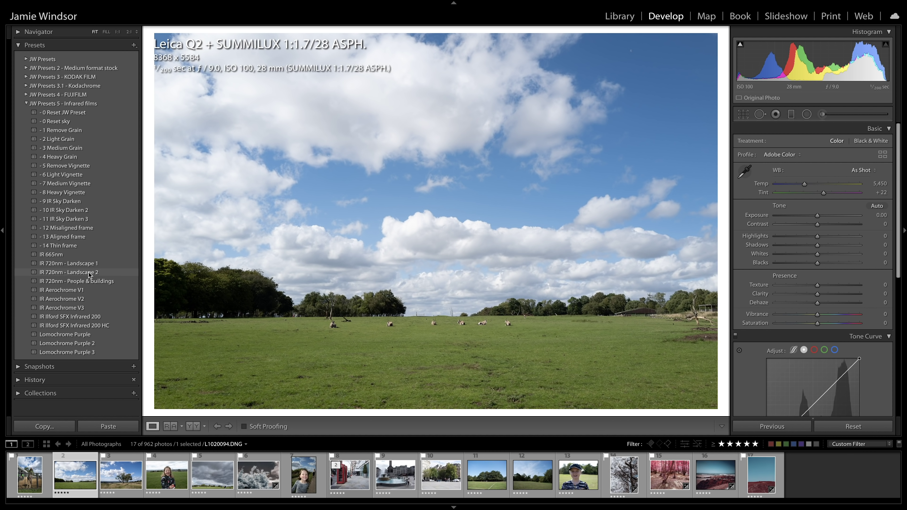
left_click(89, 273)
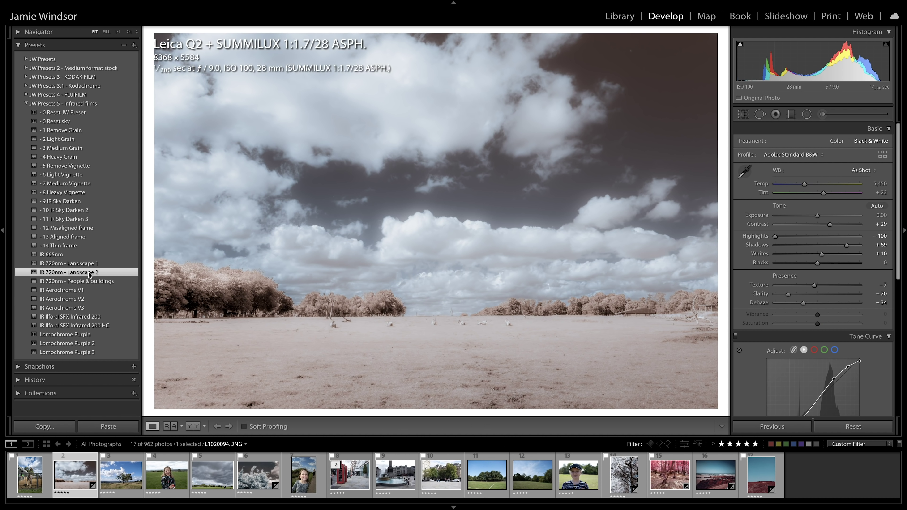
left_click(82, 300)
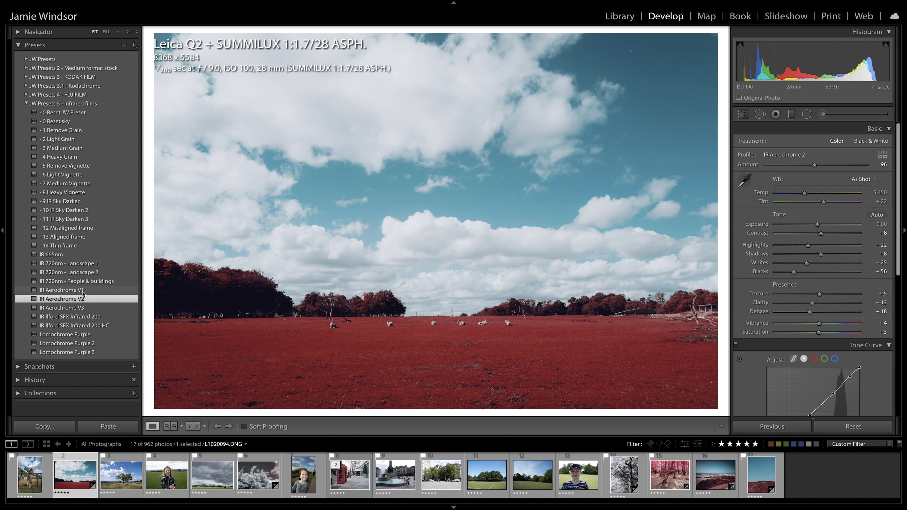
left_click(82, 291)
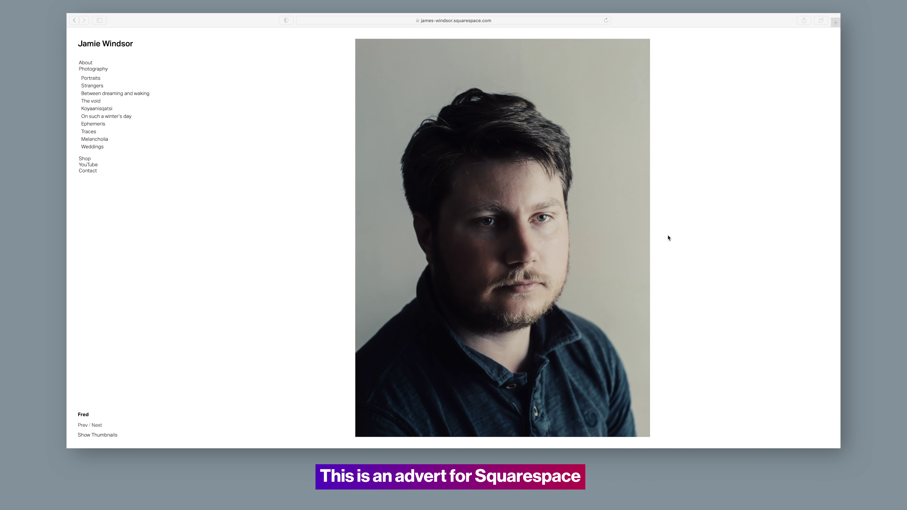
Browse back through the portfolio slideshow and sweep the McCurry before/after divider.
left_click(667, 236)
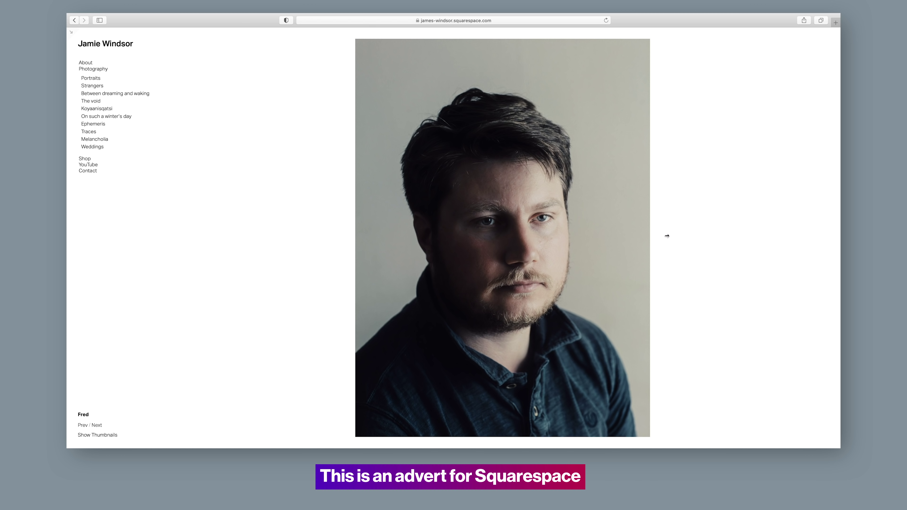
left_click(385, 235)
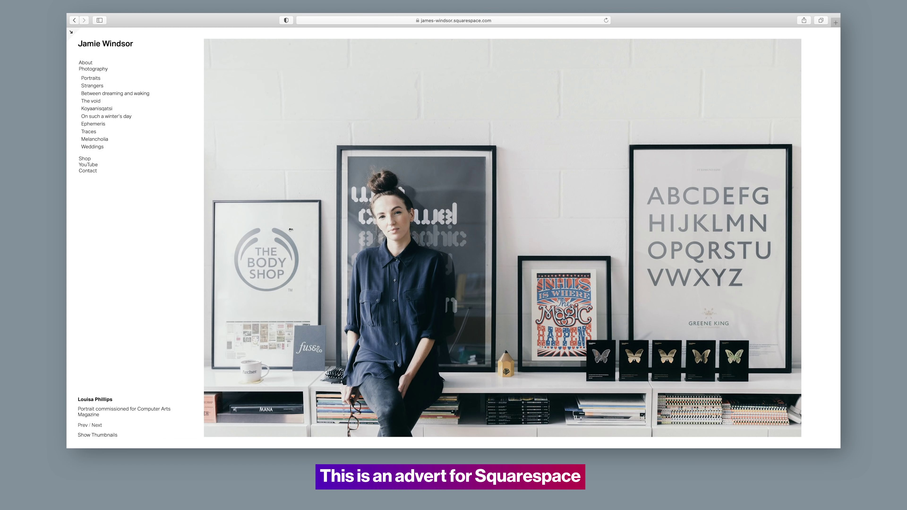
left_click(278, 229)
left_click(278, 230)
left_click(279, 230)
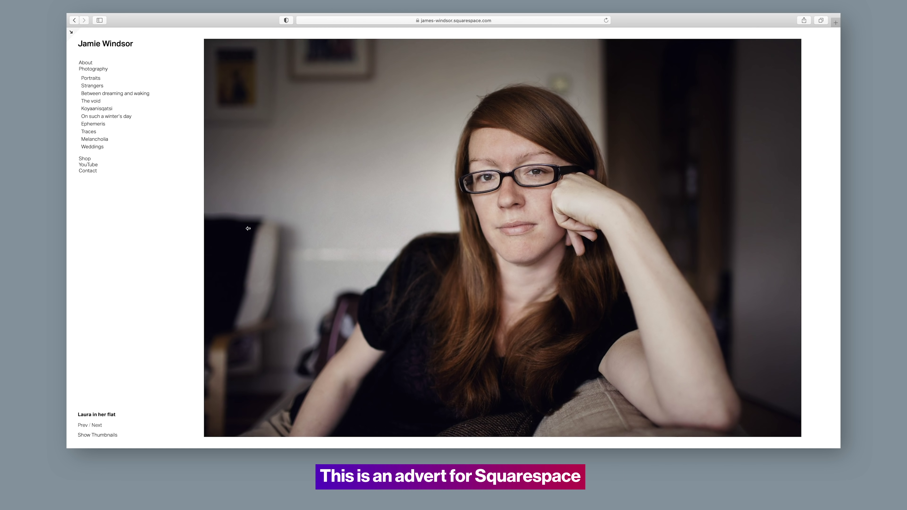
left_click(226, 227)
left_click(225, 227)
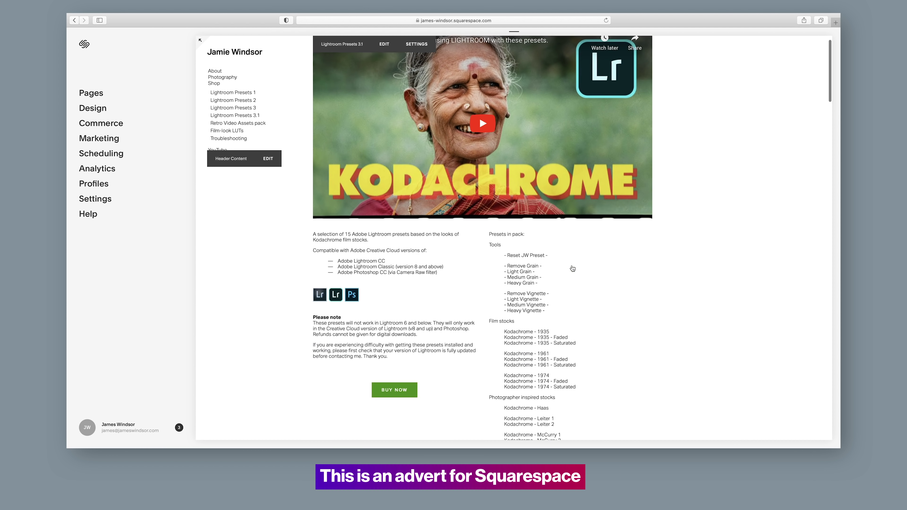
scroll(564, 263, "down", 10)
left_click_drag(564, 263, 585, 253)
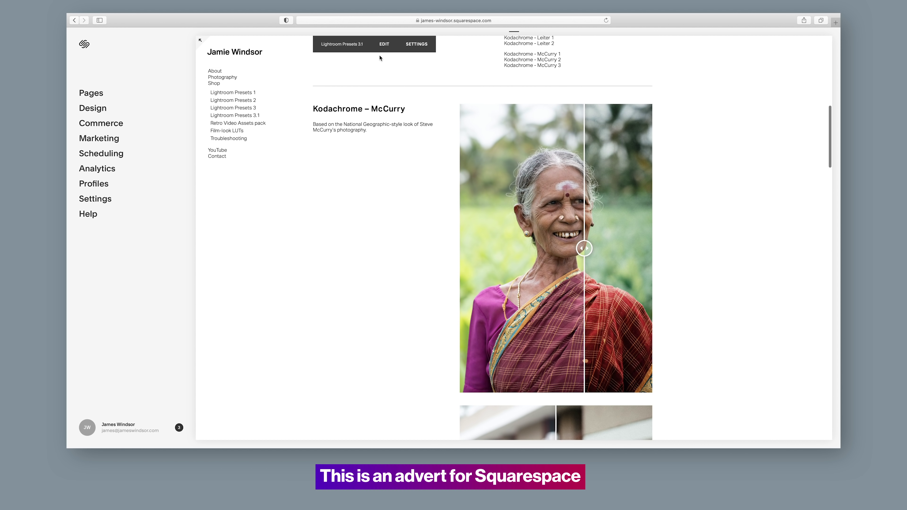
Edit the presets page, placing a Spacer block beside the McCurry heading, then deleting it.
left_click(382, 45)
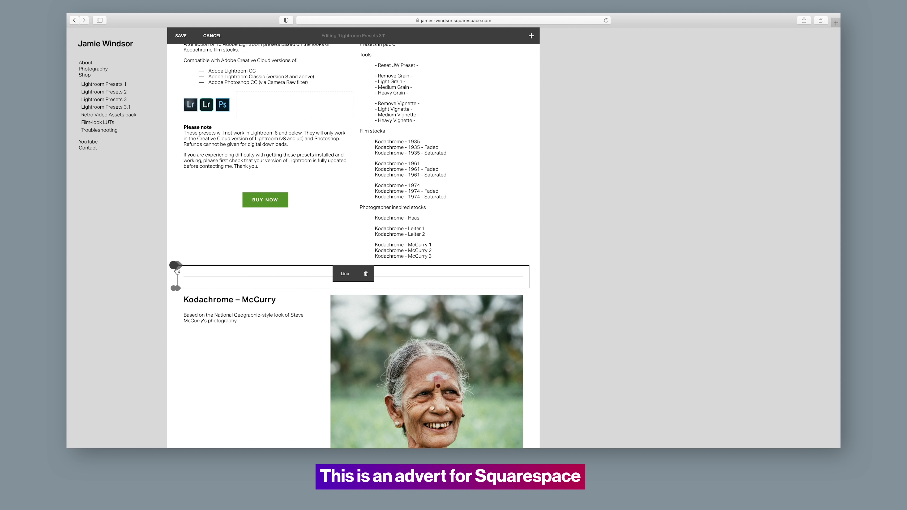
left_click(177, 269)
left_click(197, 224)
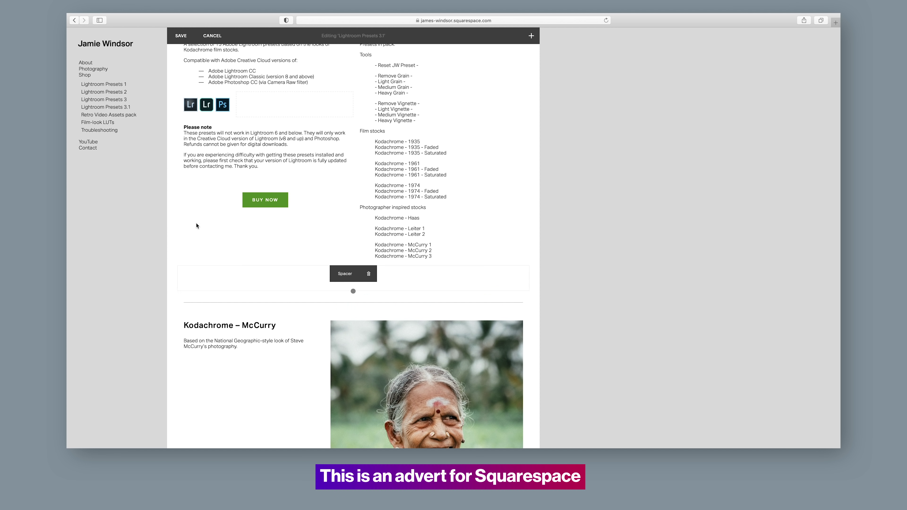
left_click_drag(291, 280, 311, 332)
left_click(340, 299)
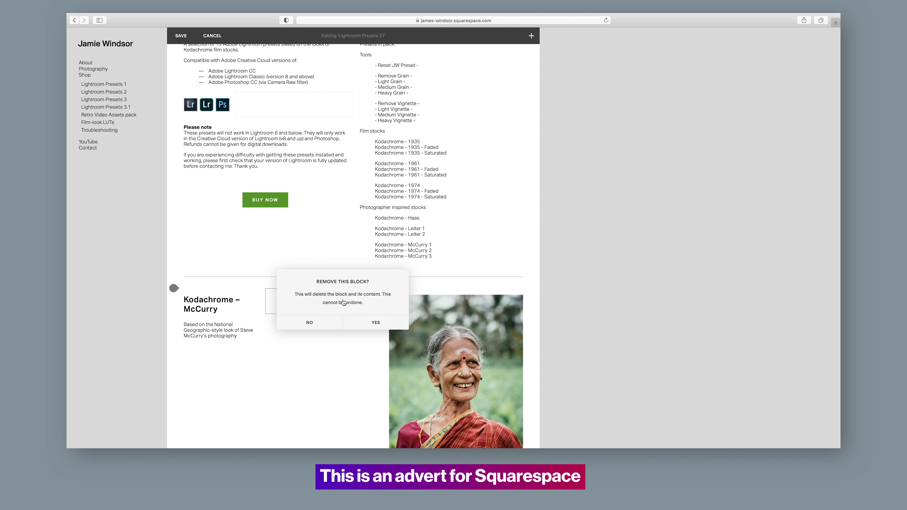
left_click(377, 316)
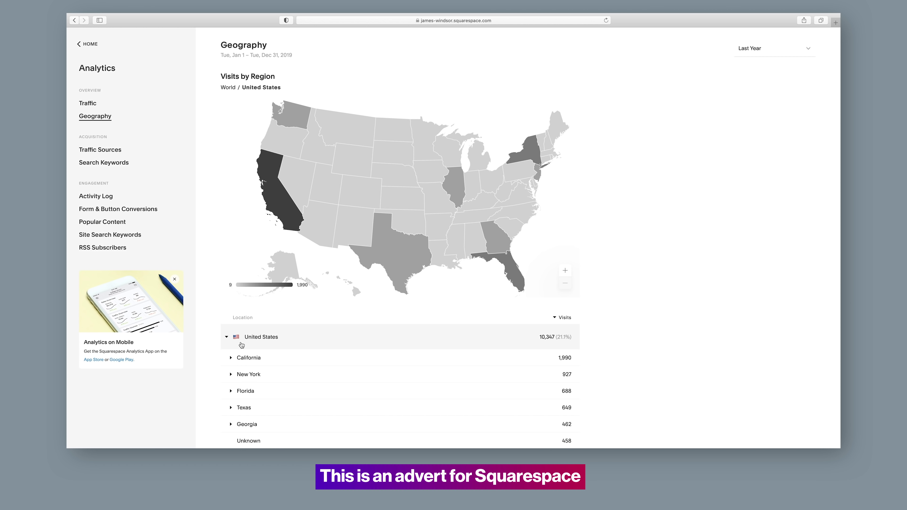
Switch Analytics from Geography to the last-year Traffic Sources report.
mouse_move(535, 164)
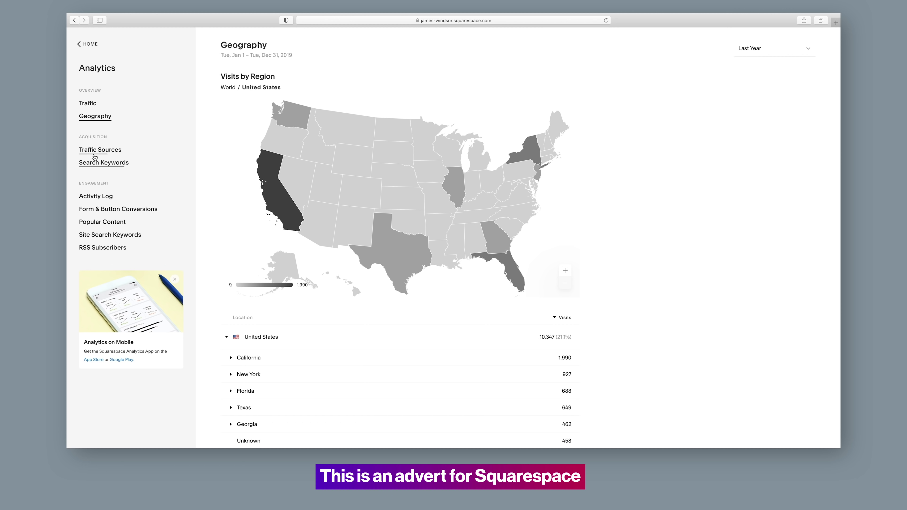
left_click(95, 155)
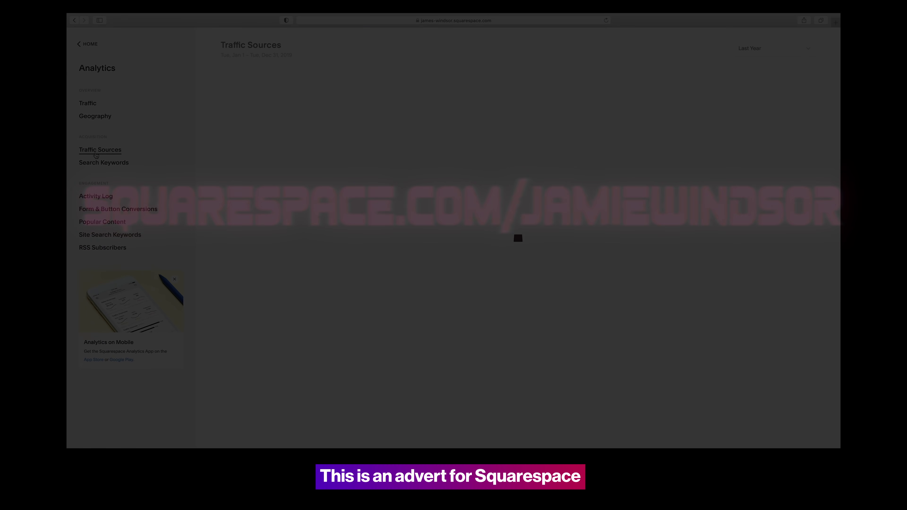